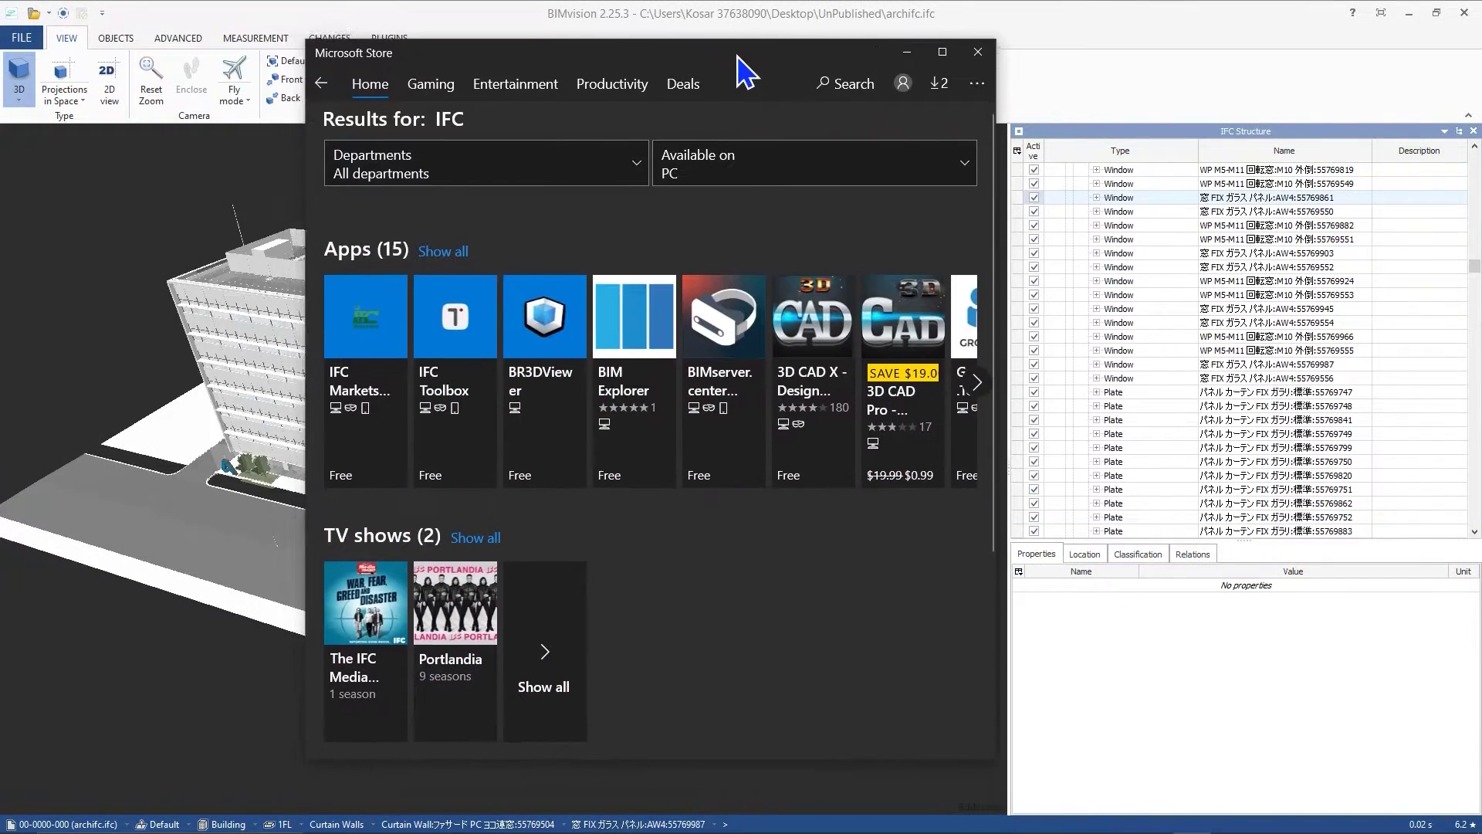
- Close the BIMvision viewer showing the archifc.ifc model
{"action": "left_click_drag", "start_coordinate": [745, 72], "coordinate": [644, 84]}
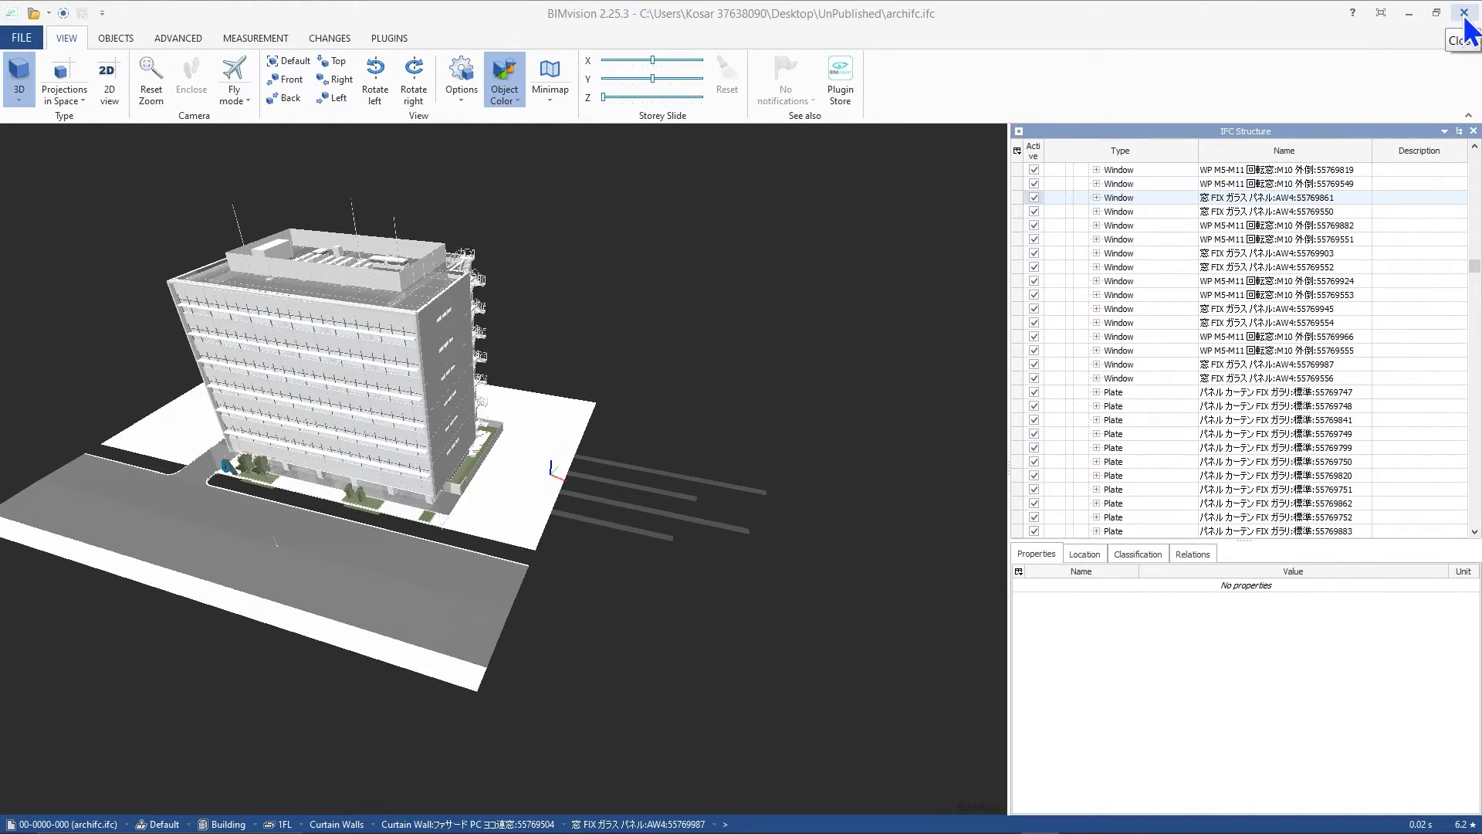
{"action": "left_click", "coordinate": [1464, 16]}
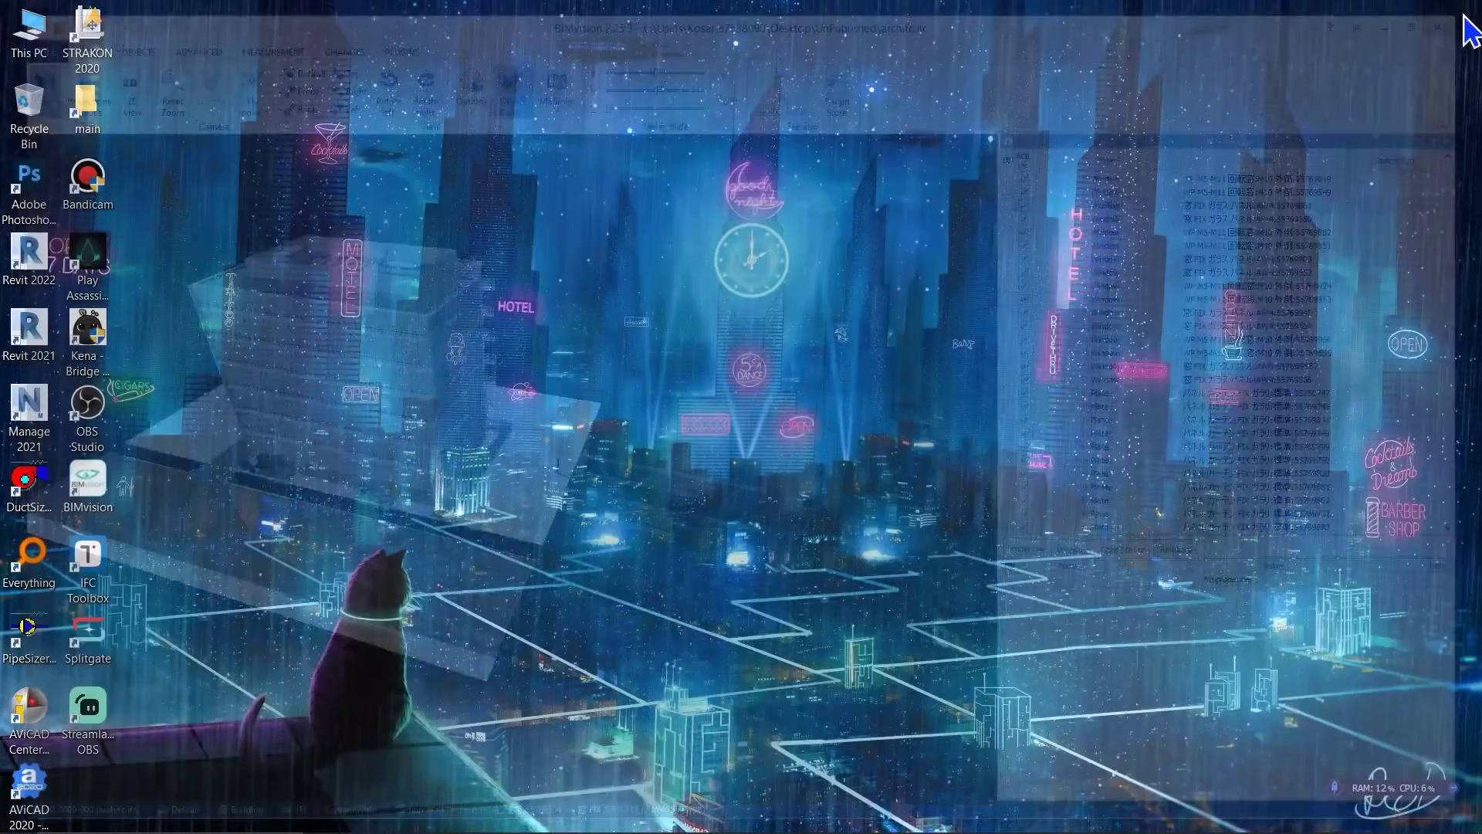
{"action": "mouse_move", "coordinate": [185, 830]}
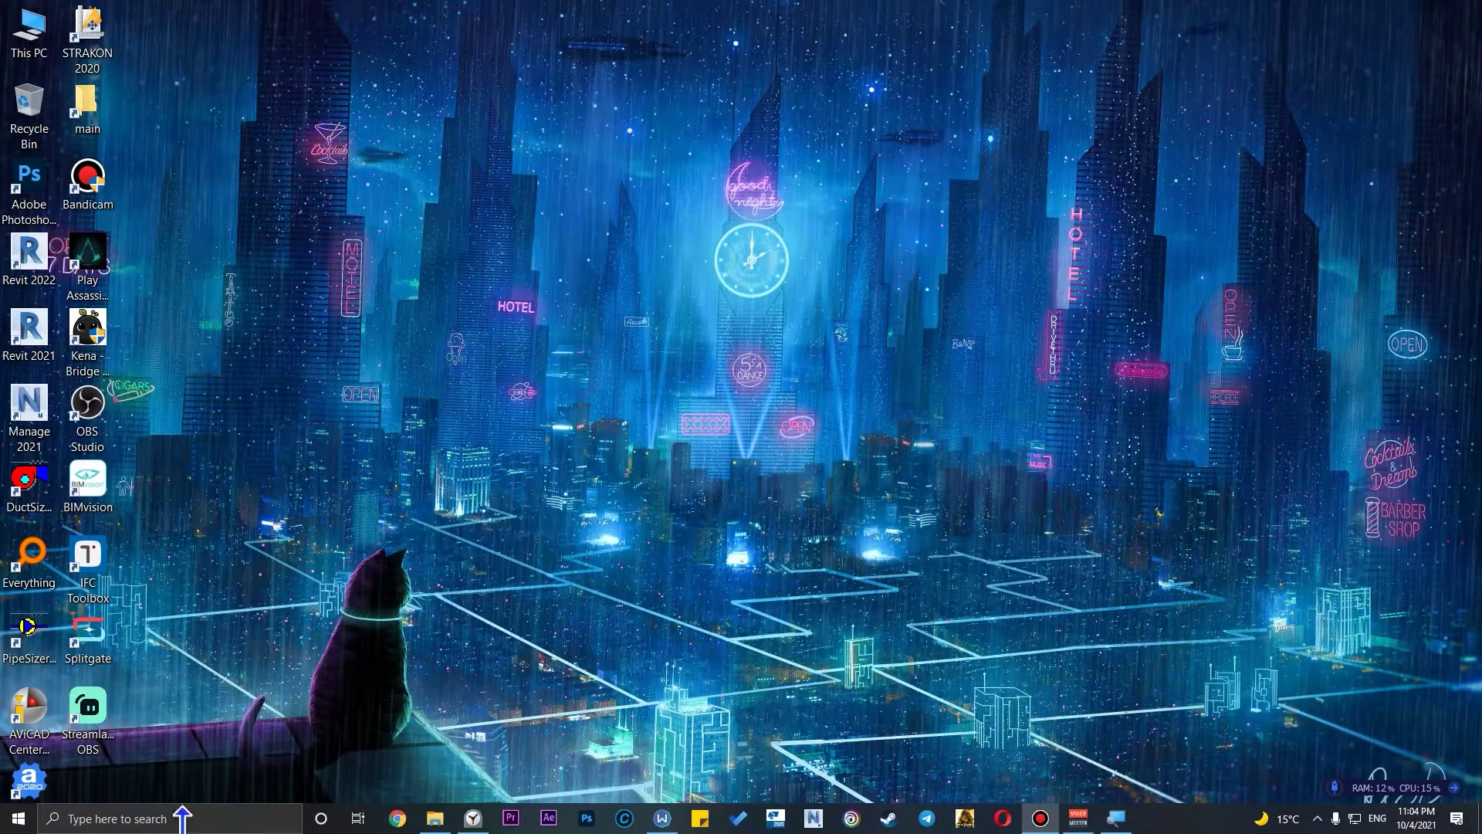
- Bring up the UnPublished folder on the desktop and launch IFC Toolbox beside it
{"action": "left_click", "coordinate": [434, 820]}
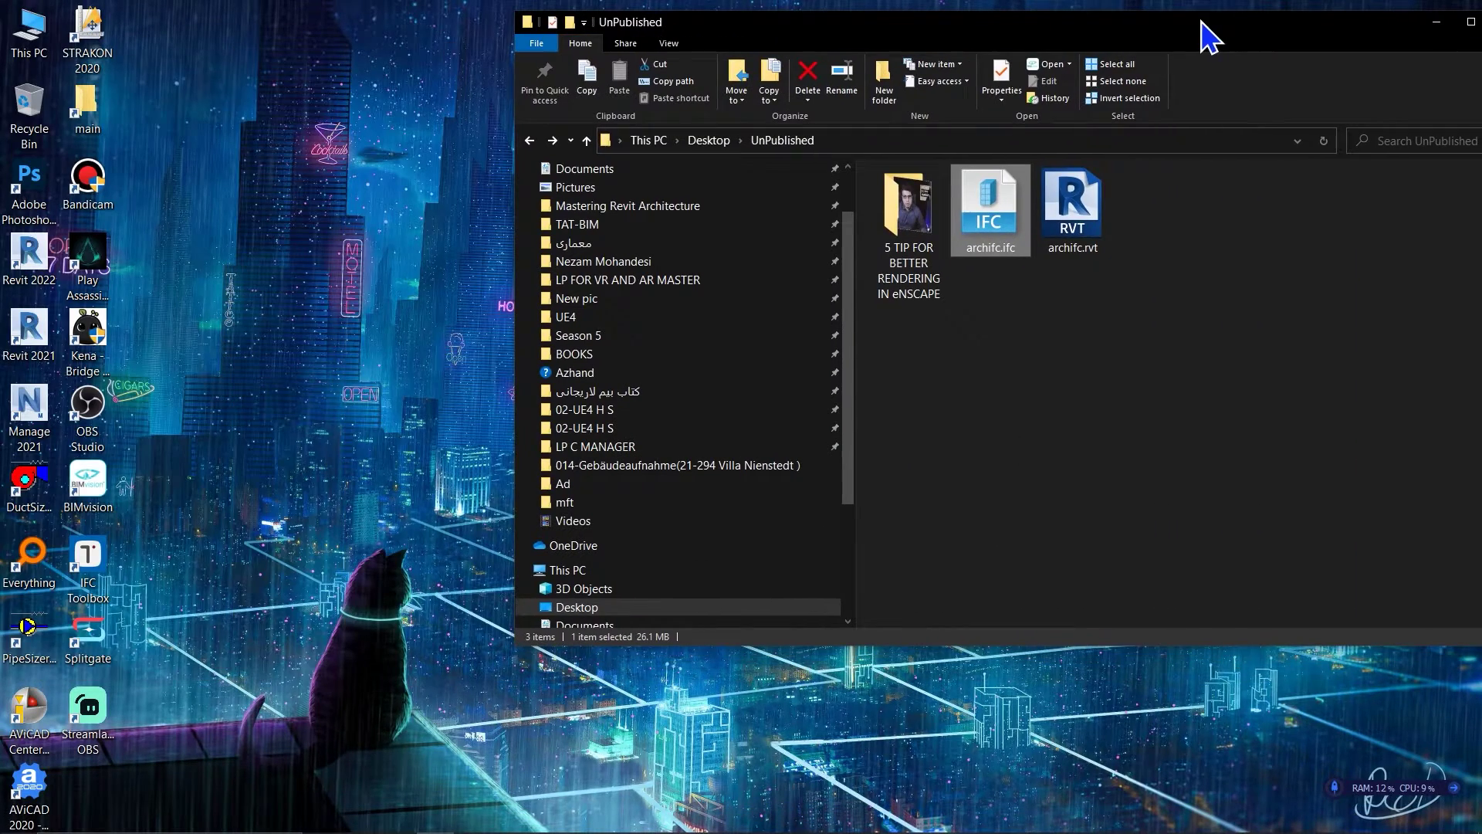
{"action": "double_click", "coordinate": [105, 559]}
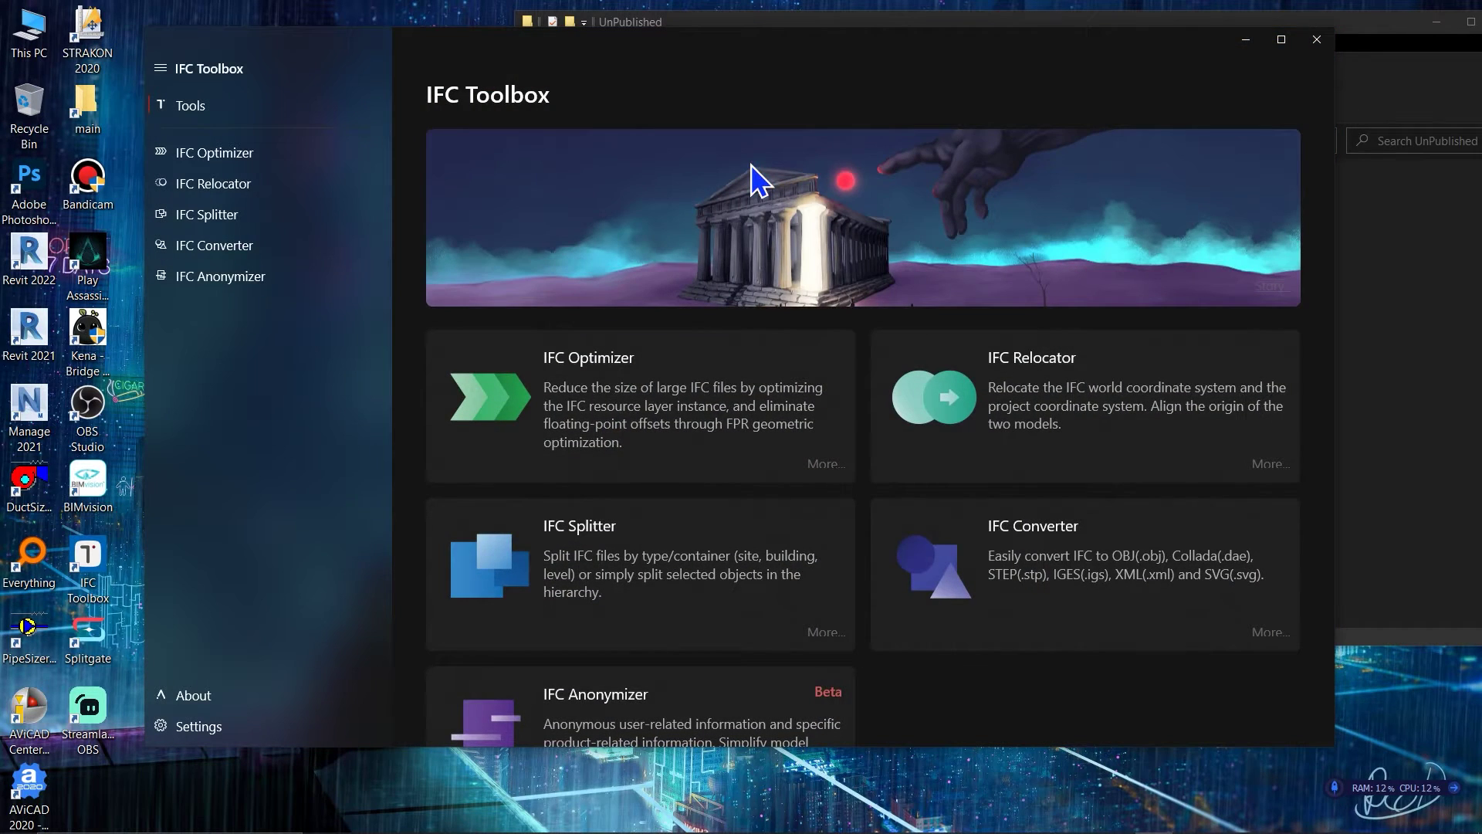
{"action": "left_click_drag", "start_coordinate": [1052, 60], "coordinate": [976, 48]}
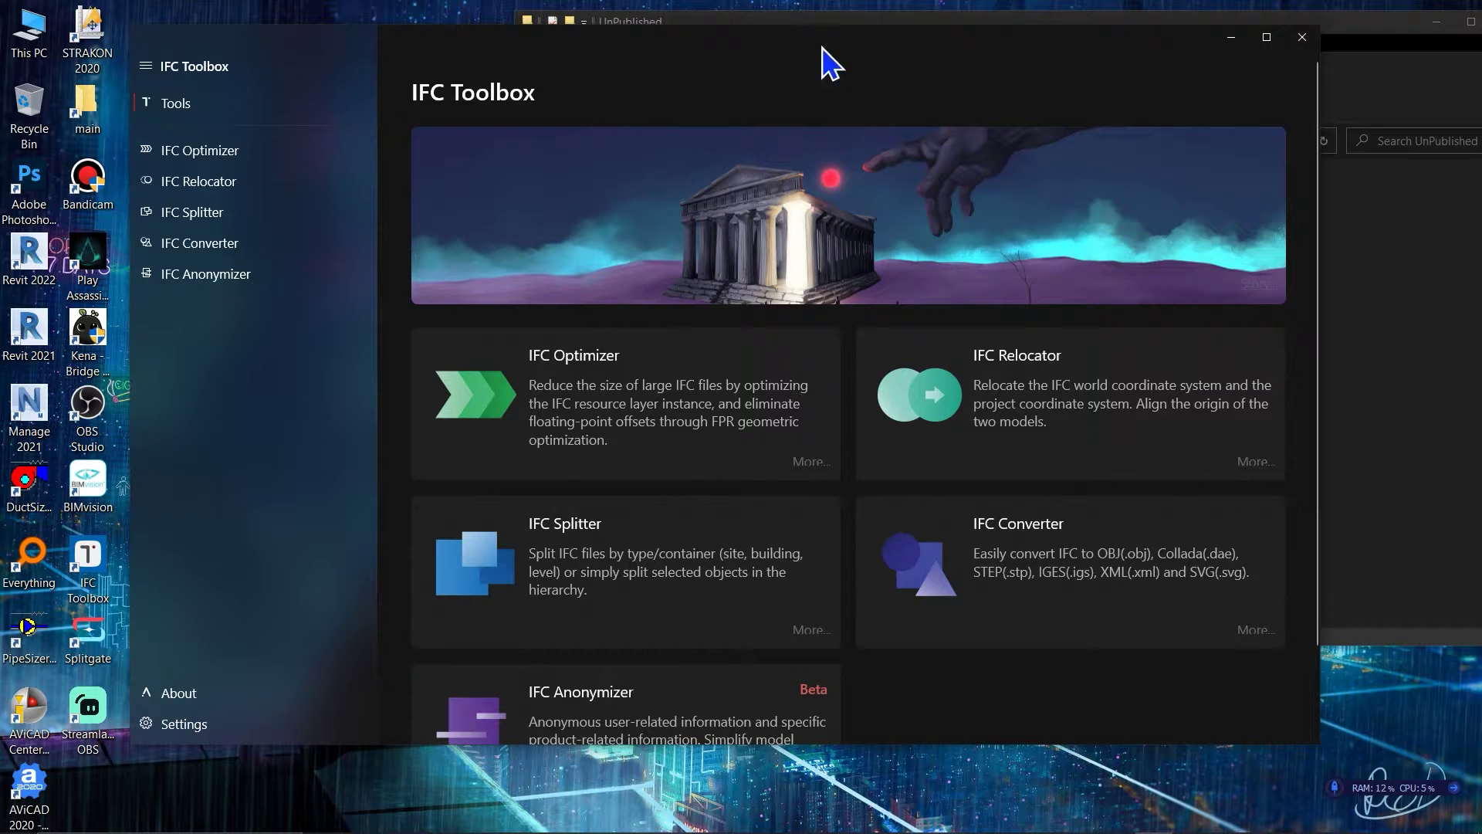
{"action": "left_click_drag", "start_coordinate": [922, 40], "coordinate": [814, 16]}
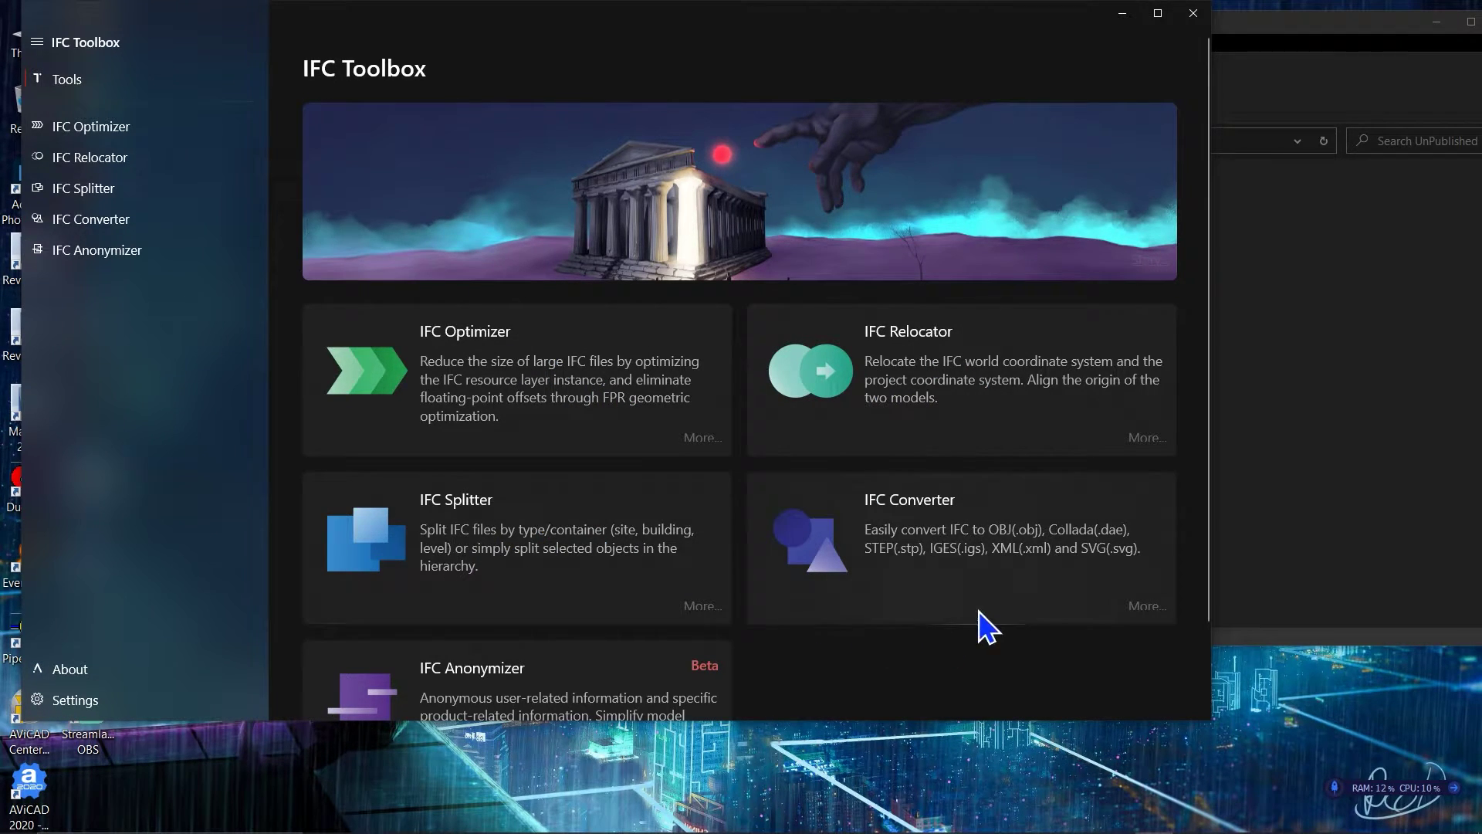
- Start the IFC Splitter and load archifc.ifc from the UnPublished folder as the file to split
{"action": "scroll", "coordinate": [1035, 556], "scroll_direction": "down", "scroll_amount": 1}
{"action": "scroll", "coordinate": [1052, 572], "scroll_direction": "down", "scroll_amount": 1}
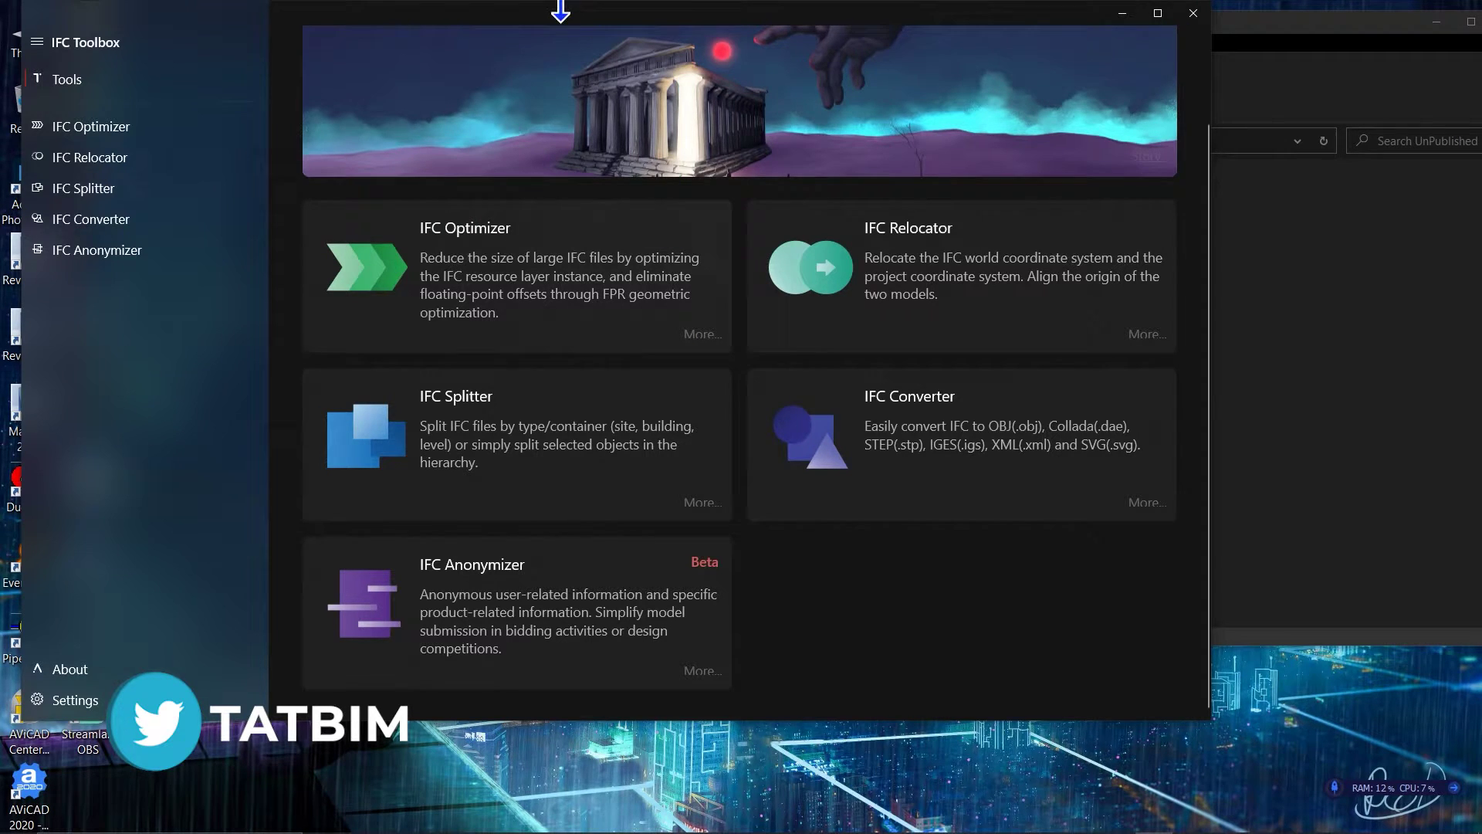
{"action": "left_click_drag", "start_coordinate": [561, 8], "coordinate": [609, 24]}
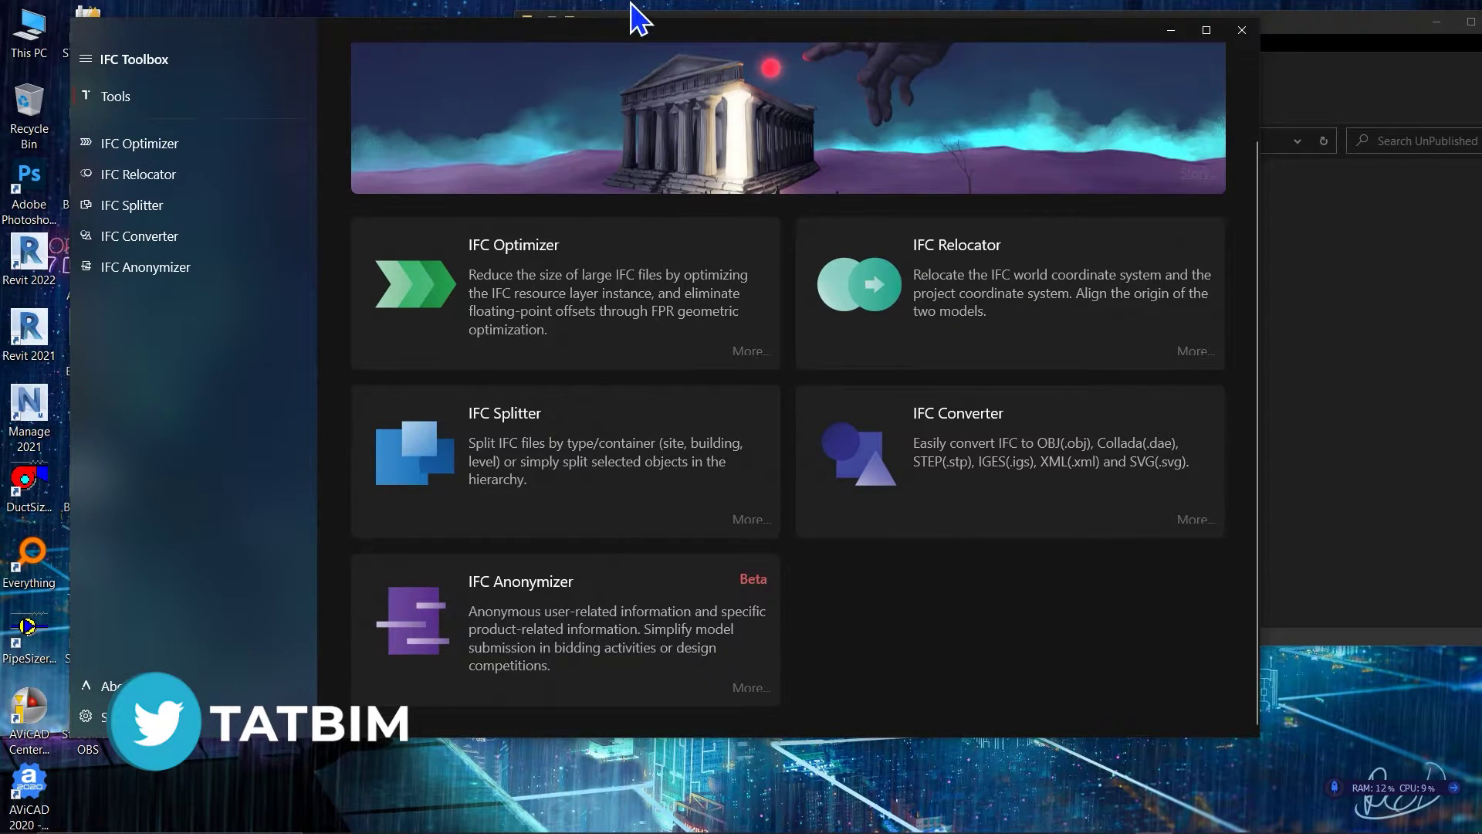
{"action": "left_click", "coordinate": [195, 208]}
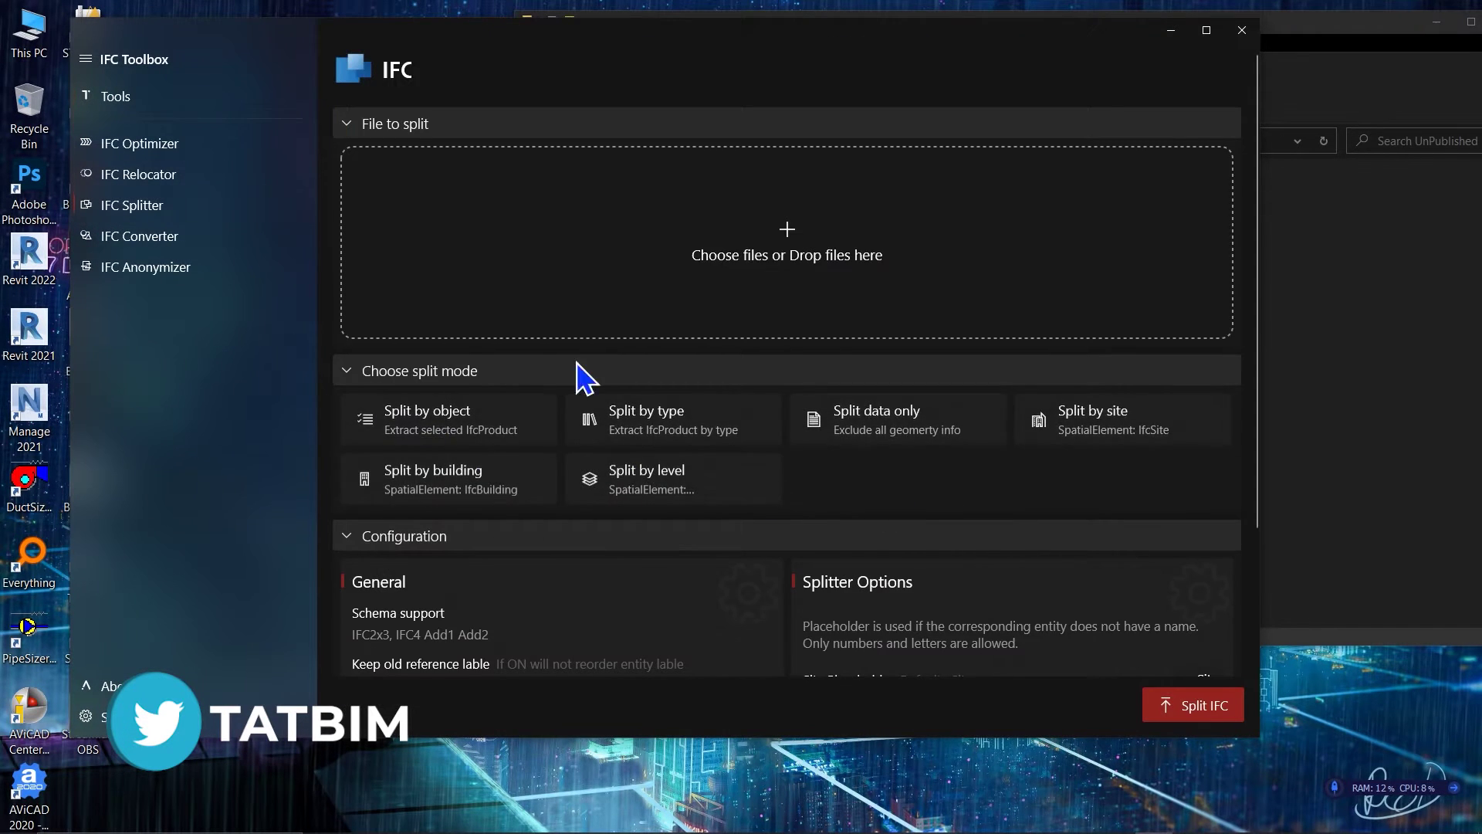
{"action": "left_click_drag", "start_coordinate": [834, 41], "coordinate": [682, 42]}
{"action": "left_click", "coordinate": [1234, 347]}
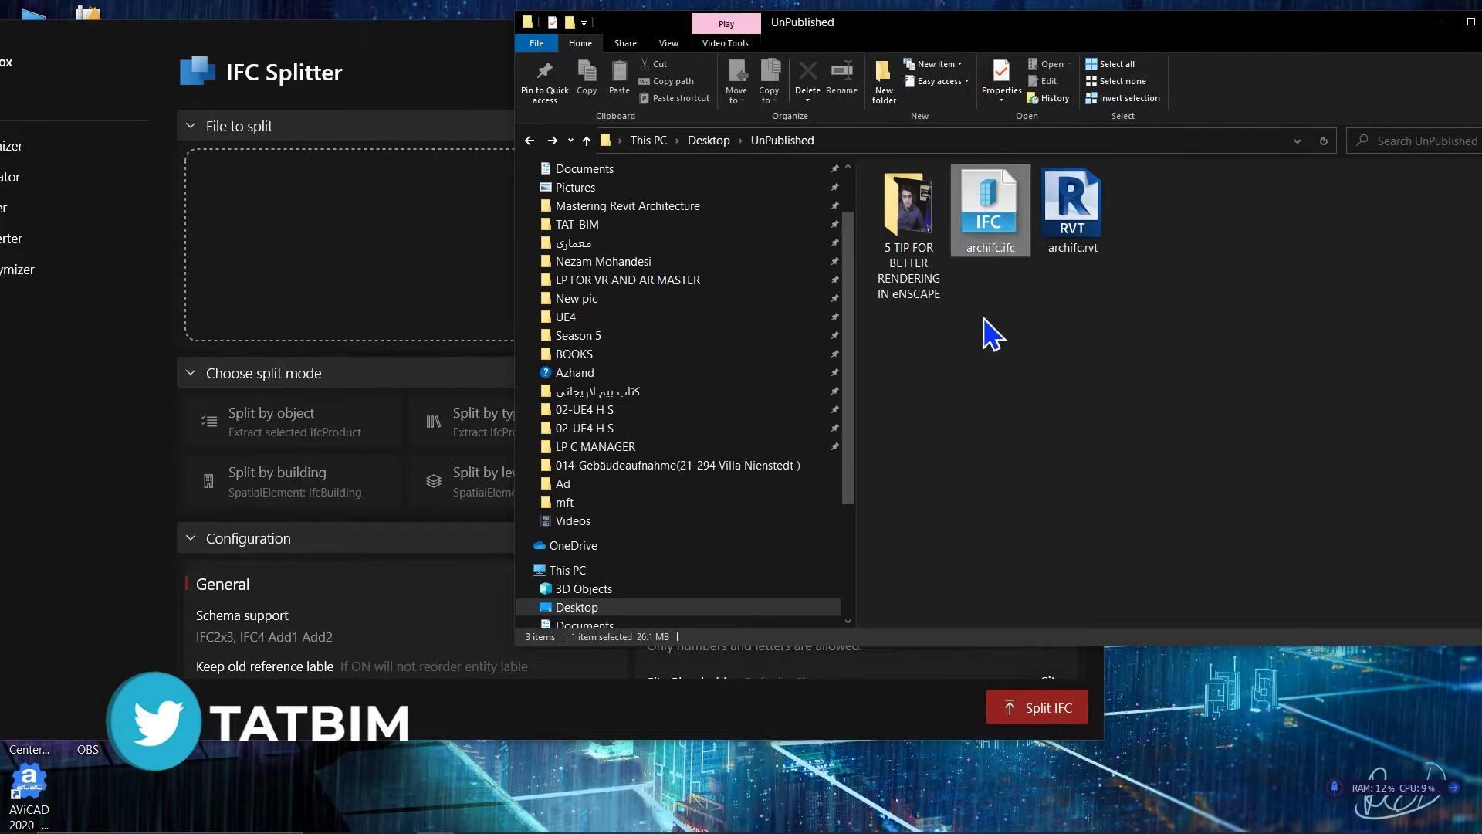
{"action": "left_click_drag", "start_coordinate": [990, 205], "coordinate": [391, 338]}
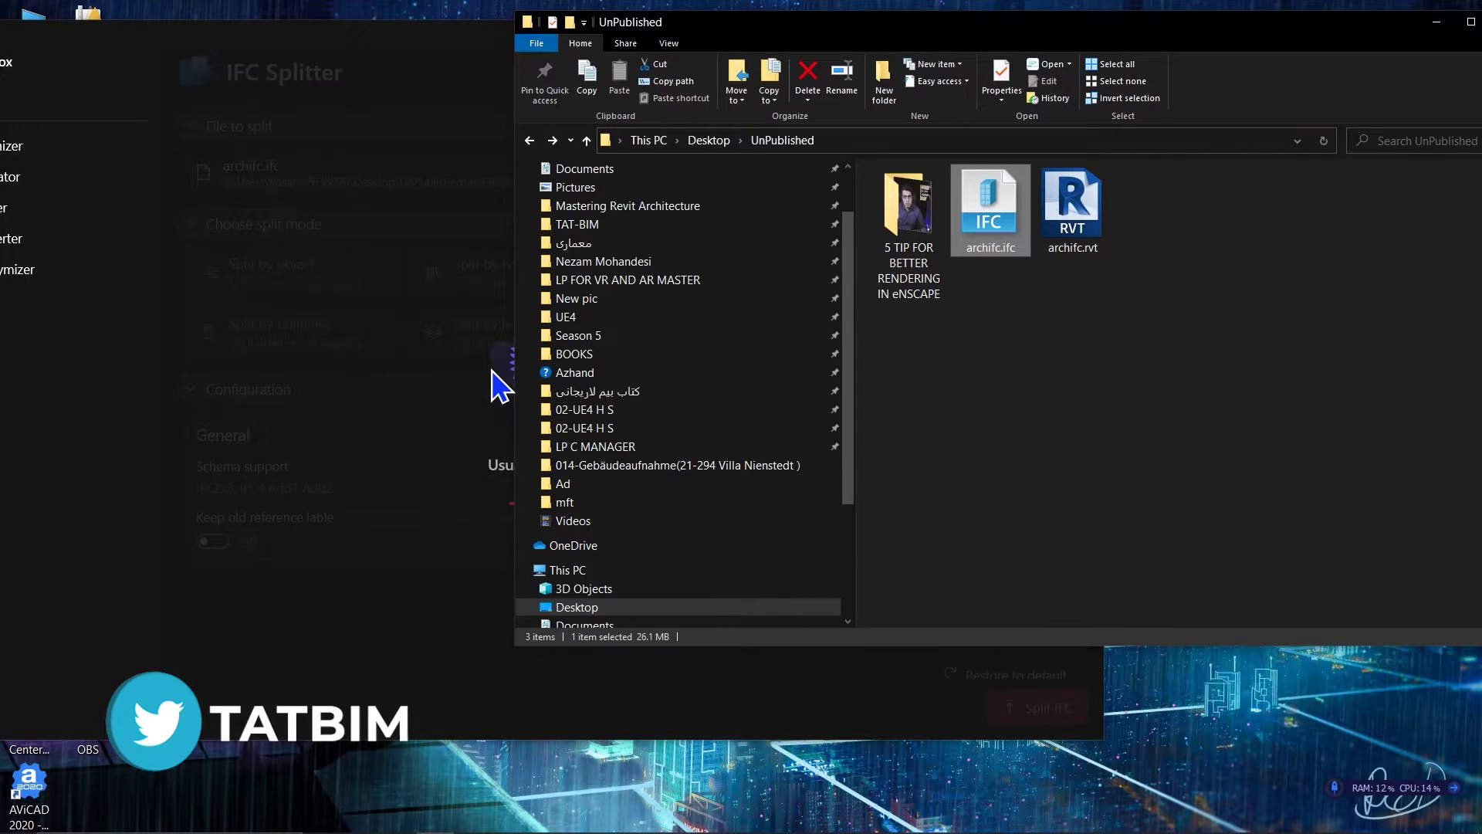
{"action": "left_click", "coordinate": [430, 46]}
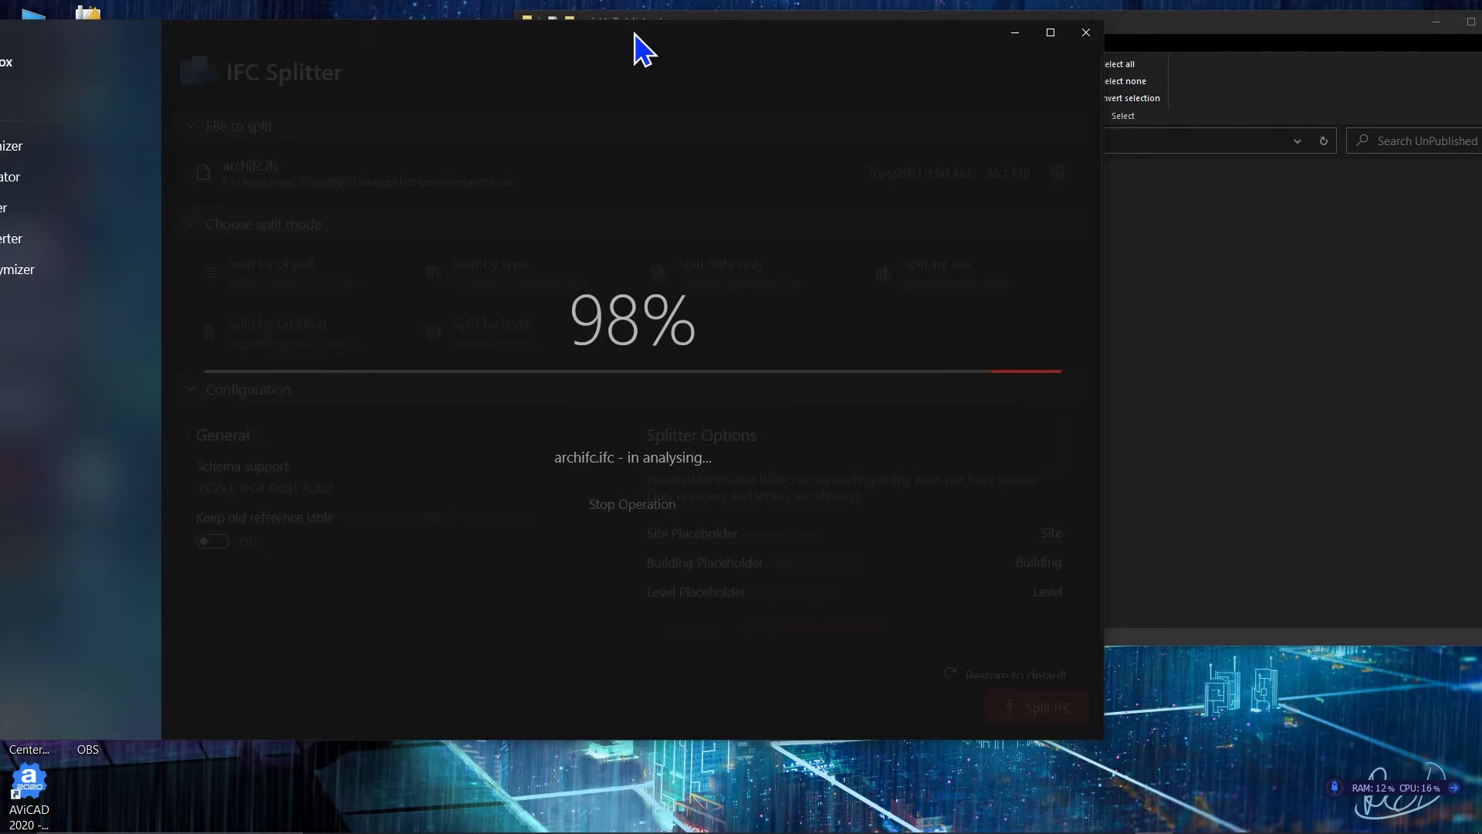
{"action": "left_click_drag", "start_coordinate": [638, 39], "coordinate": [673, 43]}
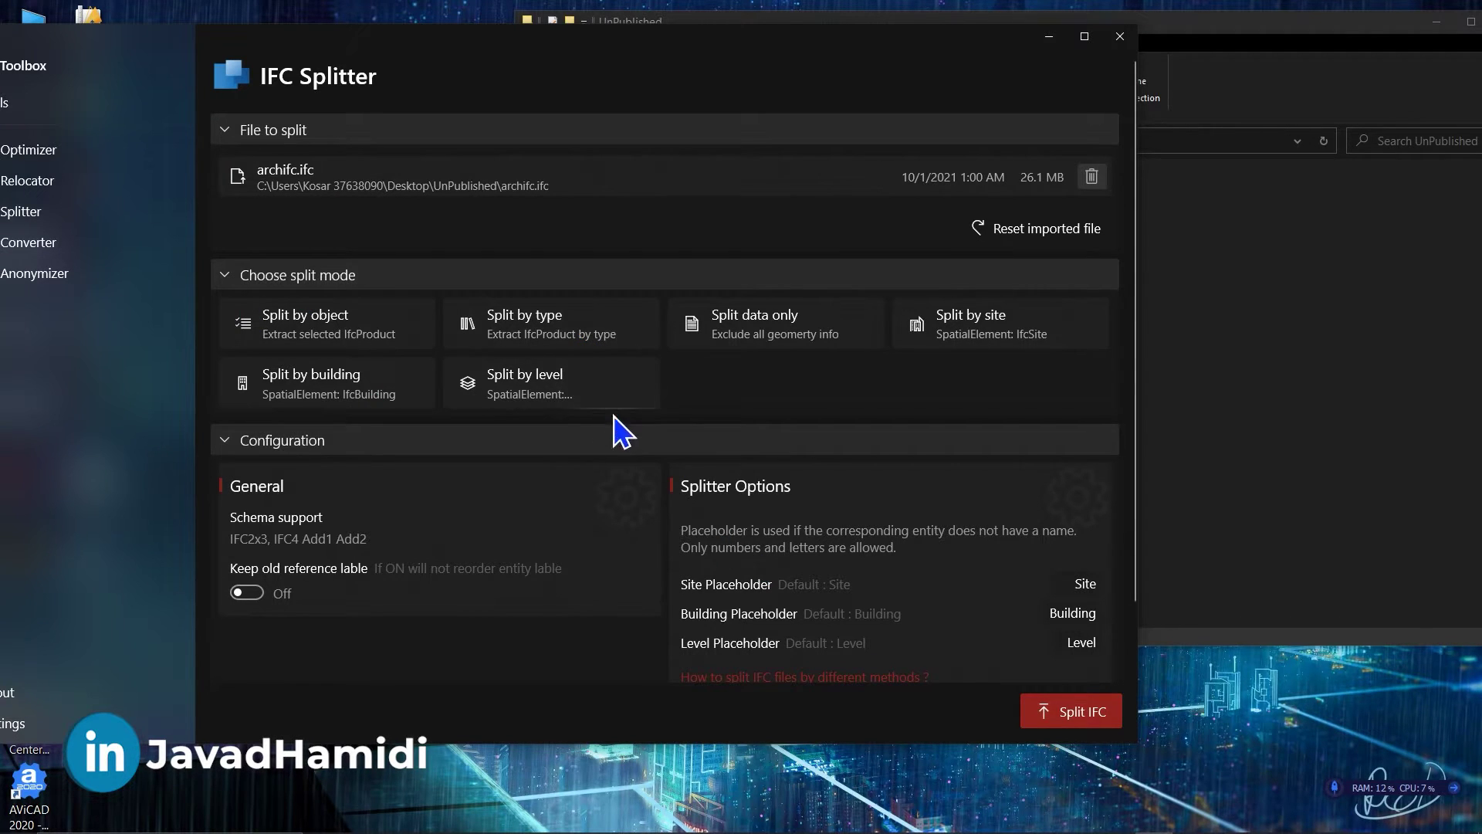
- Set the split mode to Split by level
{"action": "left_click", "coordinate": [553, 402]}
{"action": "scroll", "coordinate": [591, 540], "scroll_direction": "down", "scroll_amount": 4}
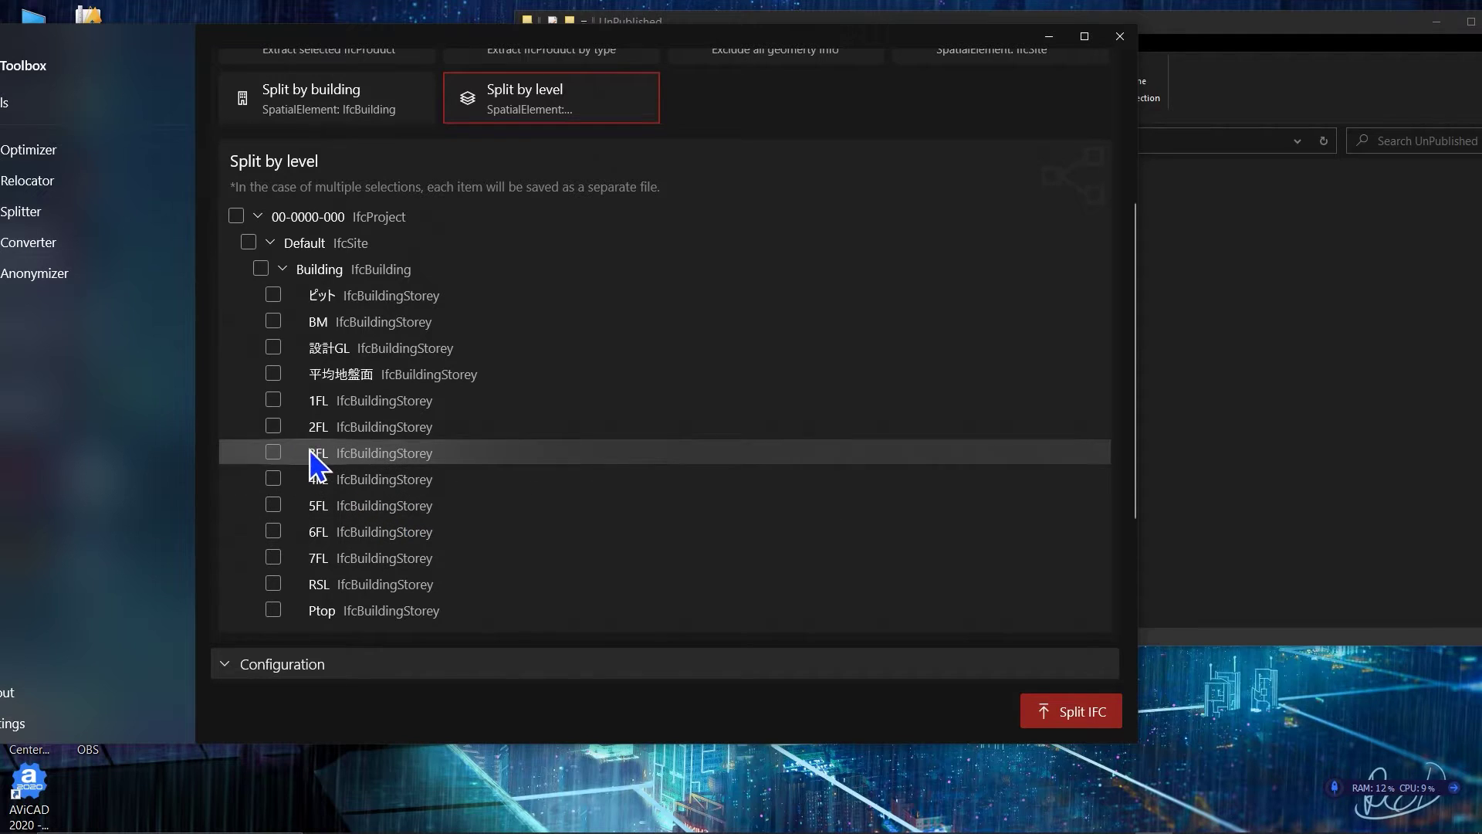
- Select the storeys 1FL through 7FL and RSL individually, leaving Ptop unselected
{"action": "left_click", "coordinate": [274, 399]}
{"action": "left_click", "coordinate": [273, 426]}
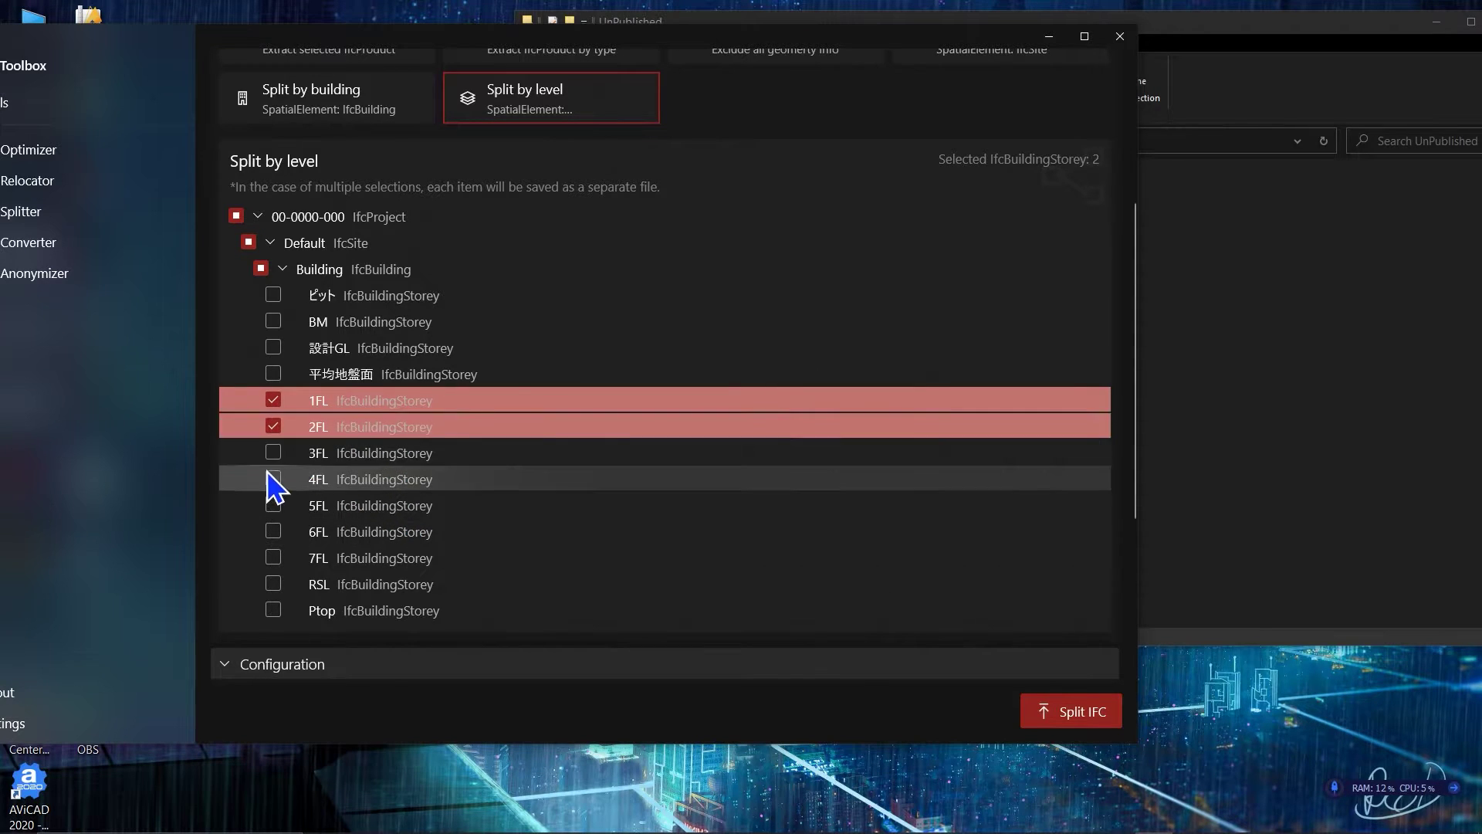
{"action": "left_click", "coordinate": [273, 452]}
{"action": "left_click", "coordinate": [273, 479]}
{"action": "left_click", "coordinate": [274, 505]}
{"action": "left_click", "coordinate": [273, 531]}
{"action": "left_click", "coordinate": [273, 558]}
{"action": "left_click", "coordinate": [273, 583]}
{"action": "left_click", "coordinate": [274, 609]}
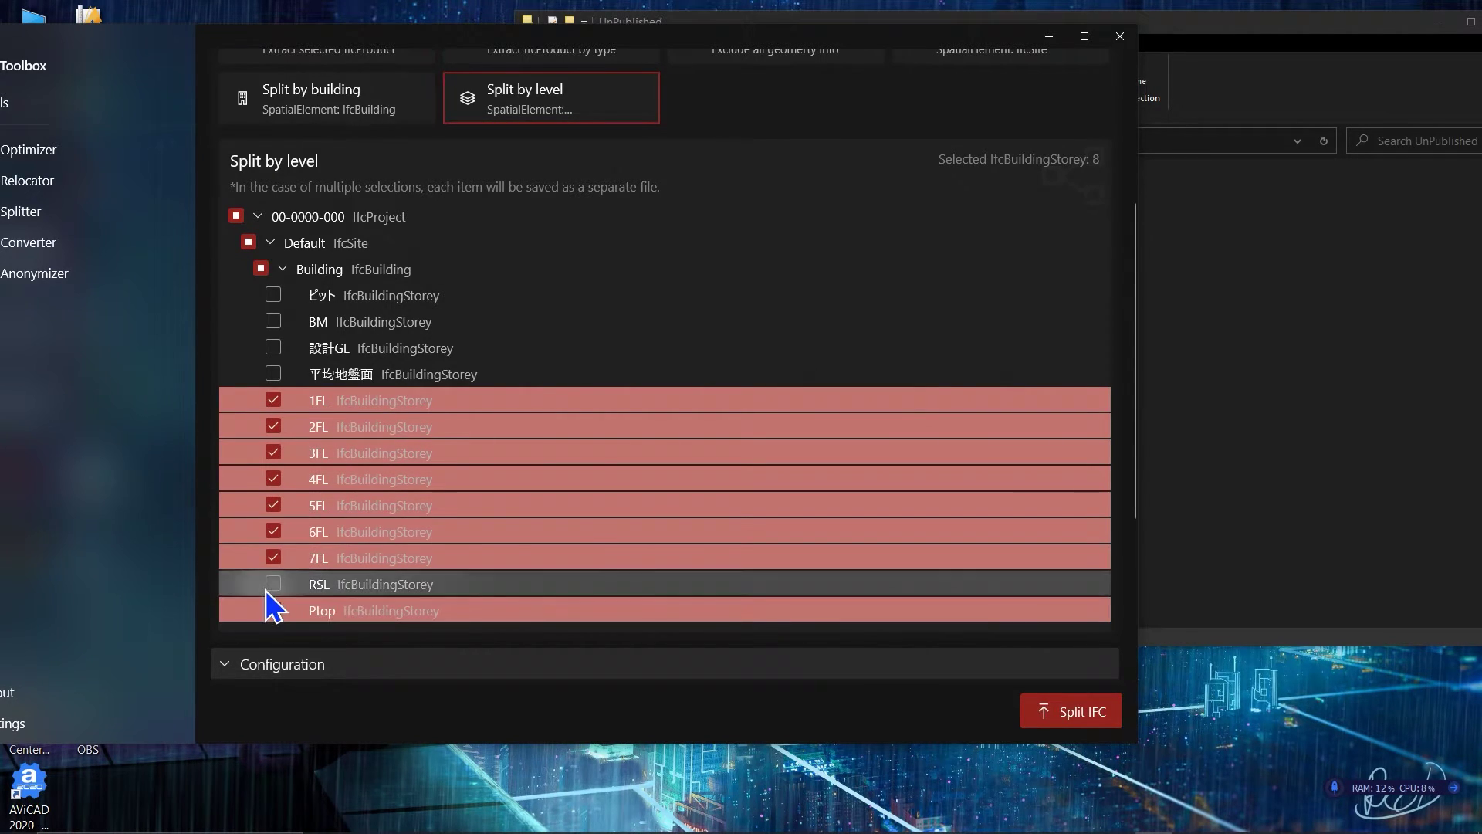
{"action": "left_click", "coordinate": [273, 610]}
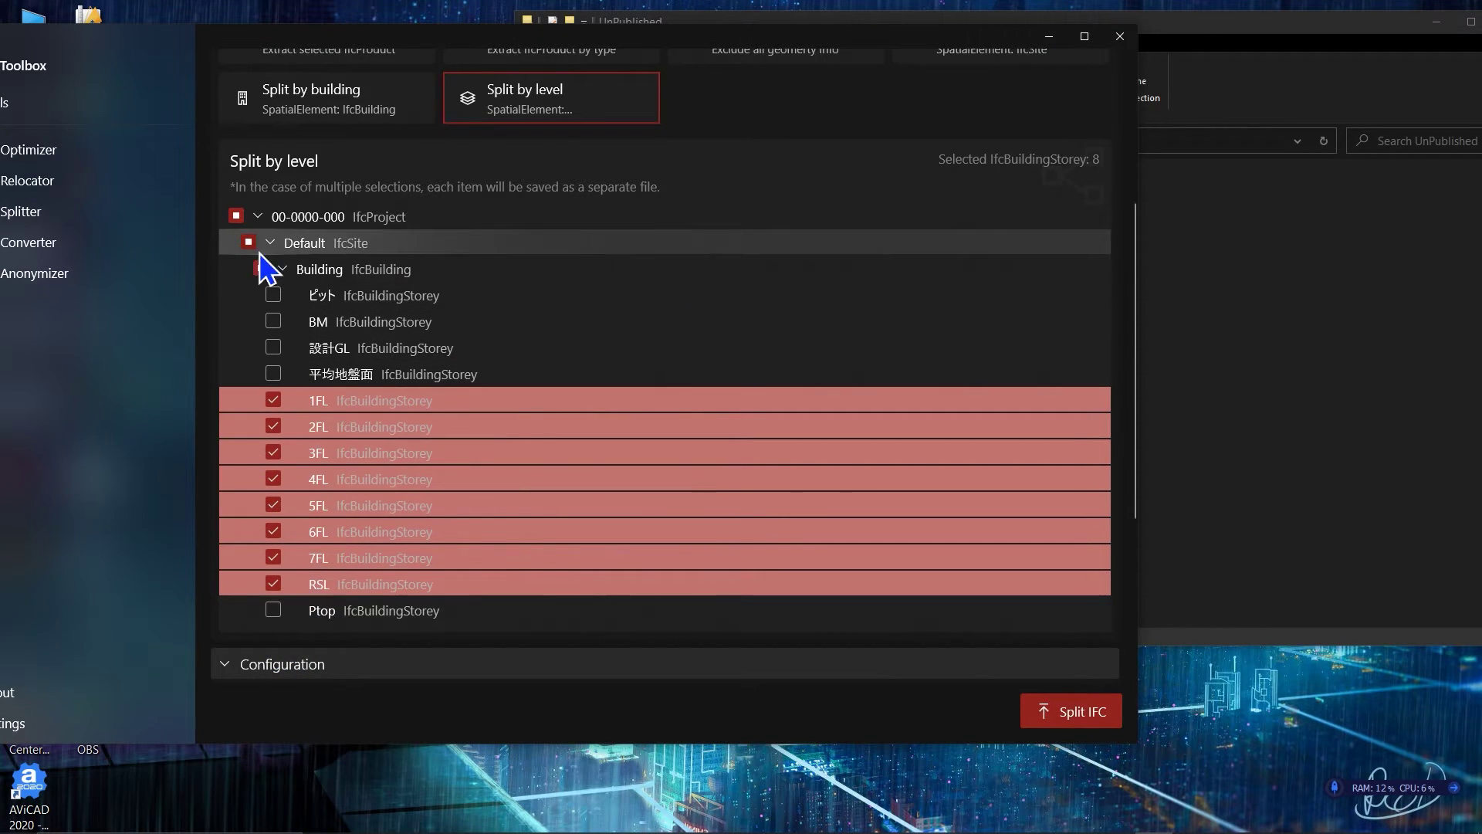
- Select the whole 00-0000-000 project with all its storeys and run the IFC split
{"action": "left_click", "coordinate": [237, 217]}
{"action": "left_click", "coordinate": [237, 217]}
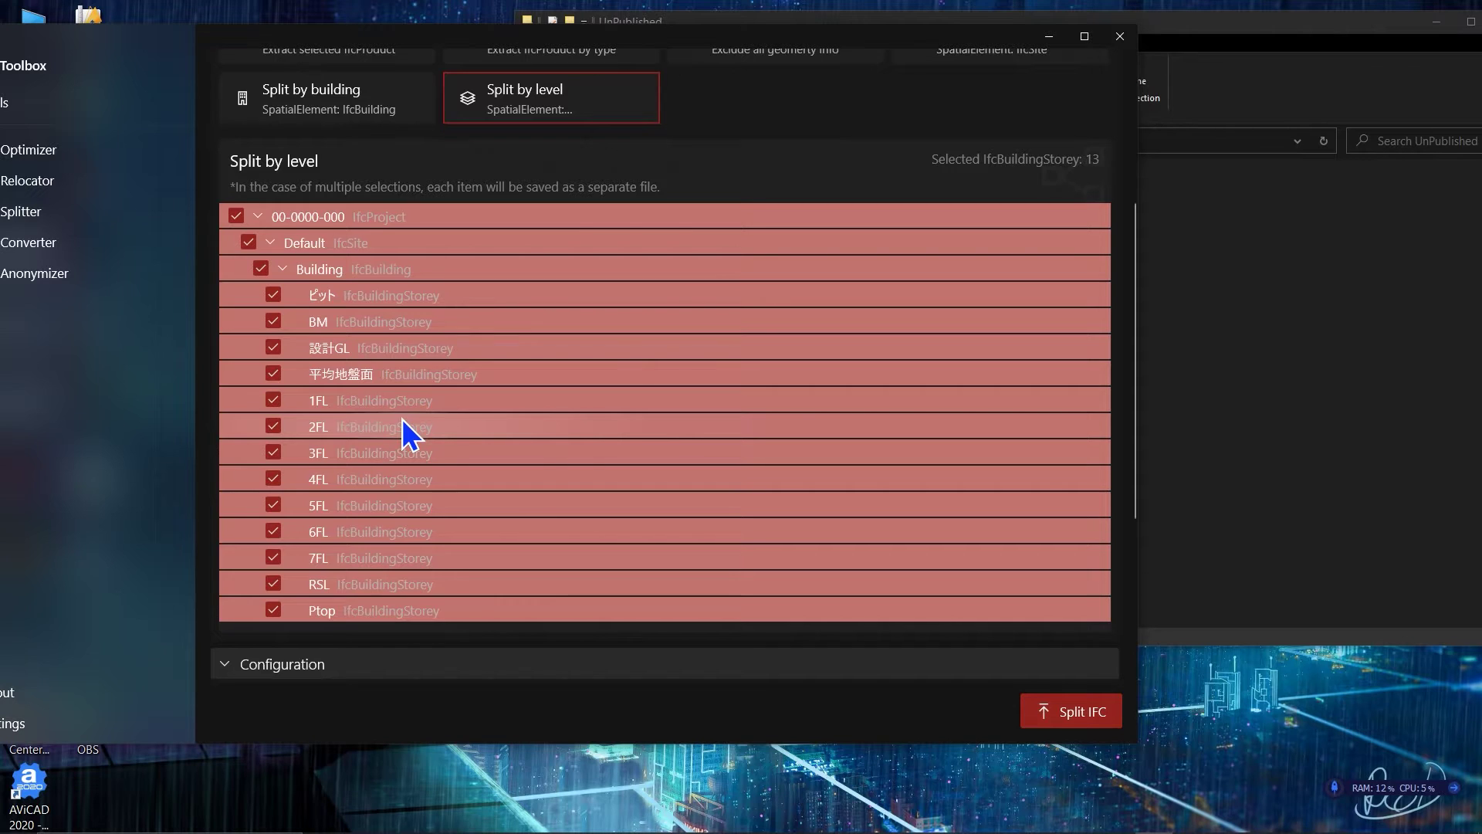
{"action": "scroll", "coordinate": [428, 397], "scroll_direction": "down", "scroll_amount": 1}
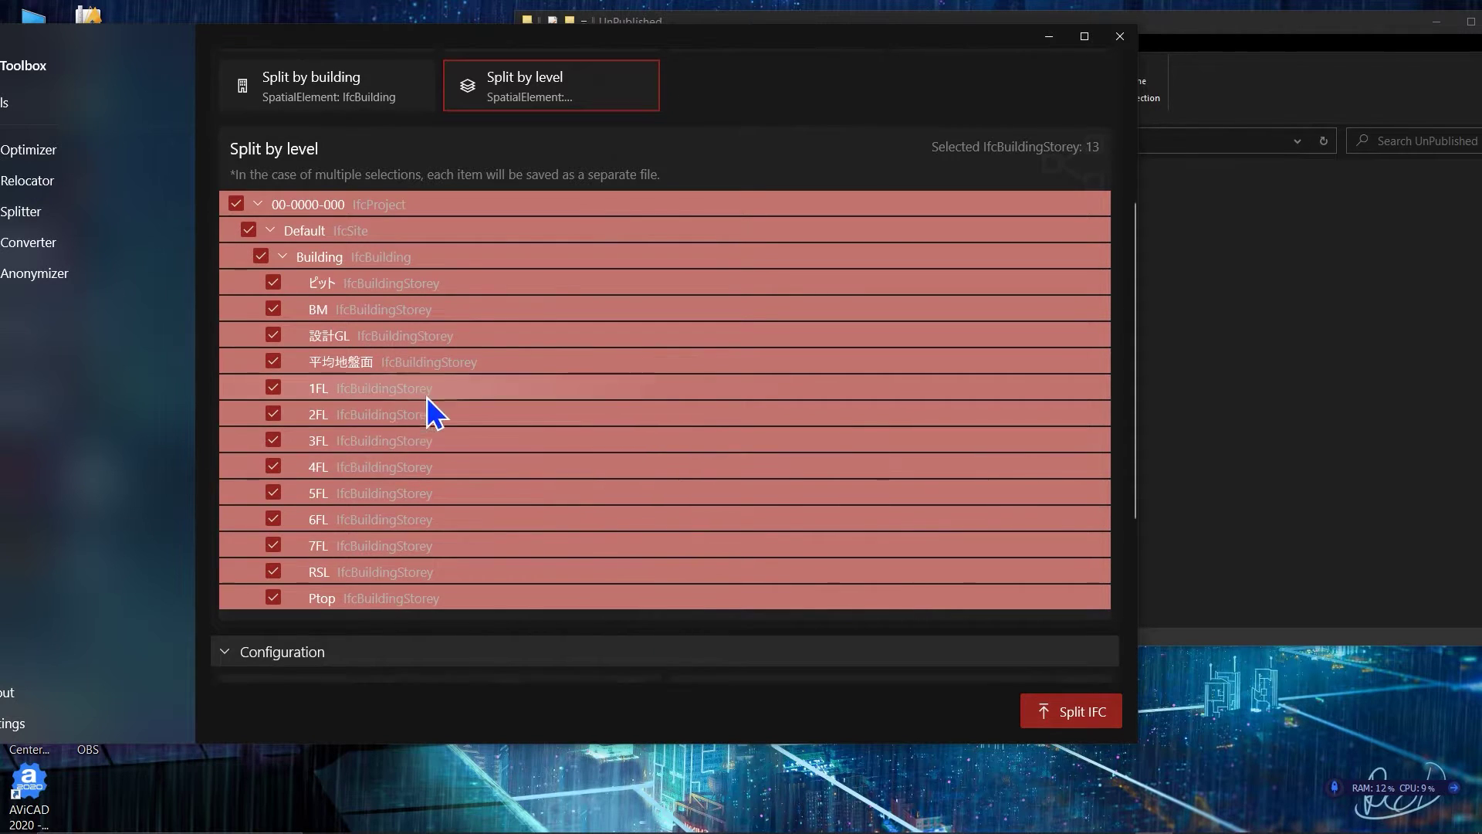
{"action": "scroll", "coordinate": [410, 498], "scroll_direction": "down", "scroll_amount": 2}
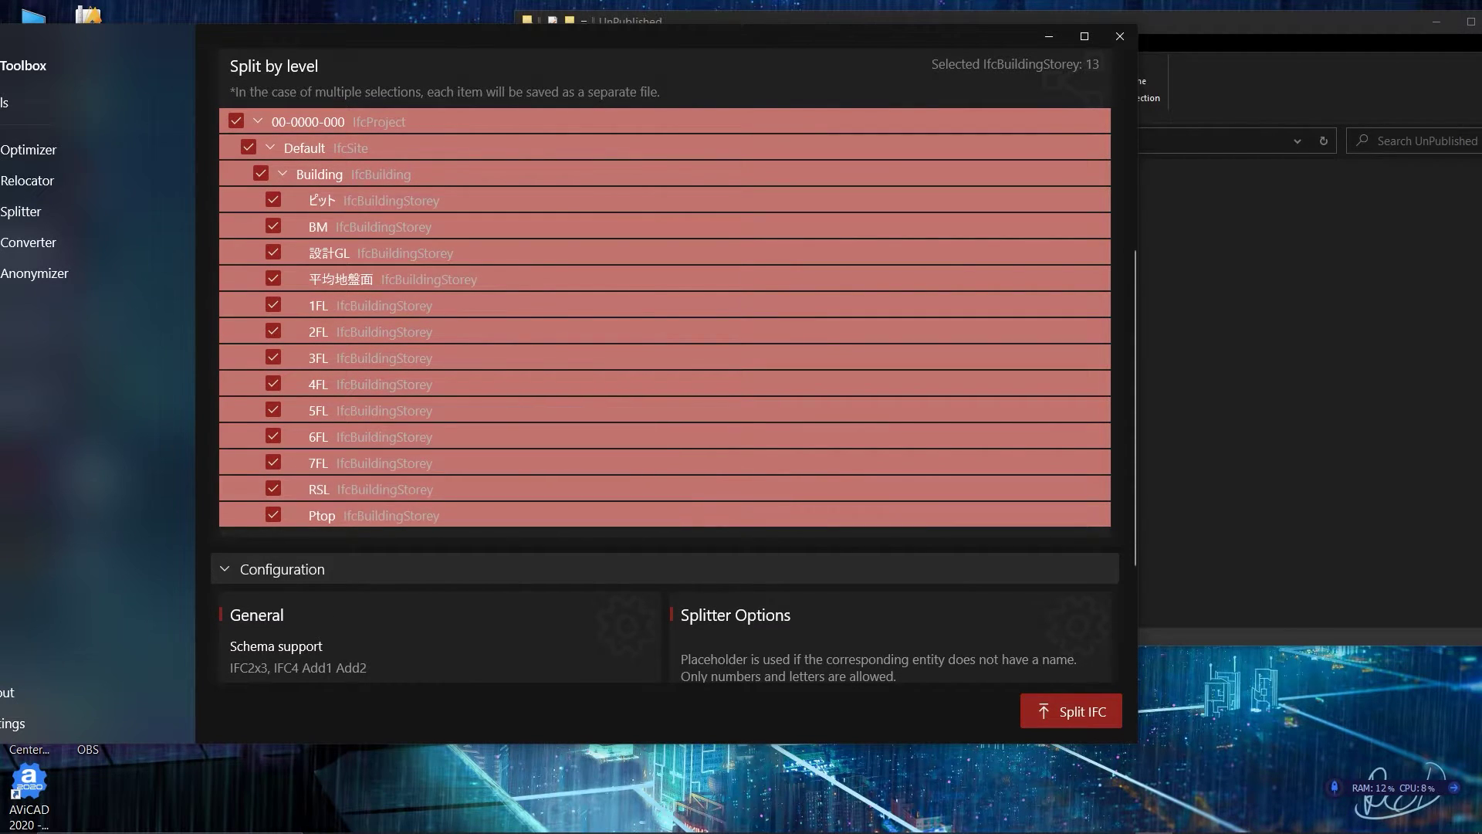
{"action": "mouse_move", "coordinate": [765, 830]}
{"action": "scroll", "coordinate": [425, 398], "scroll_direction": "down", "scroll_amount": 5}
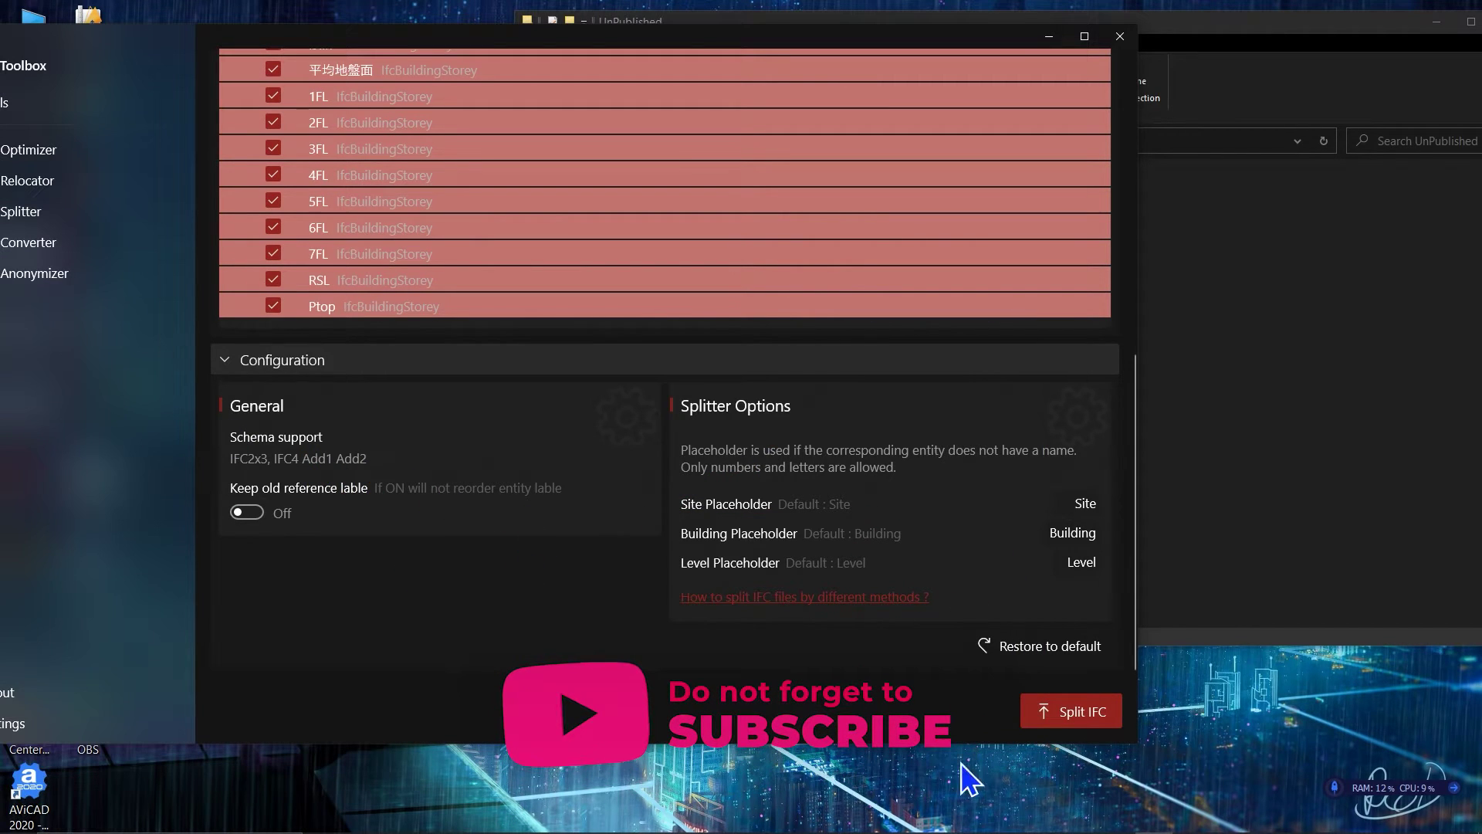
{"action": "left_click", "coordinate": [1075, 711]}
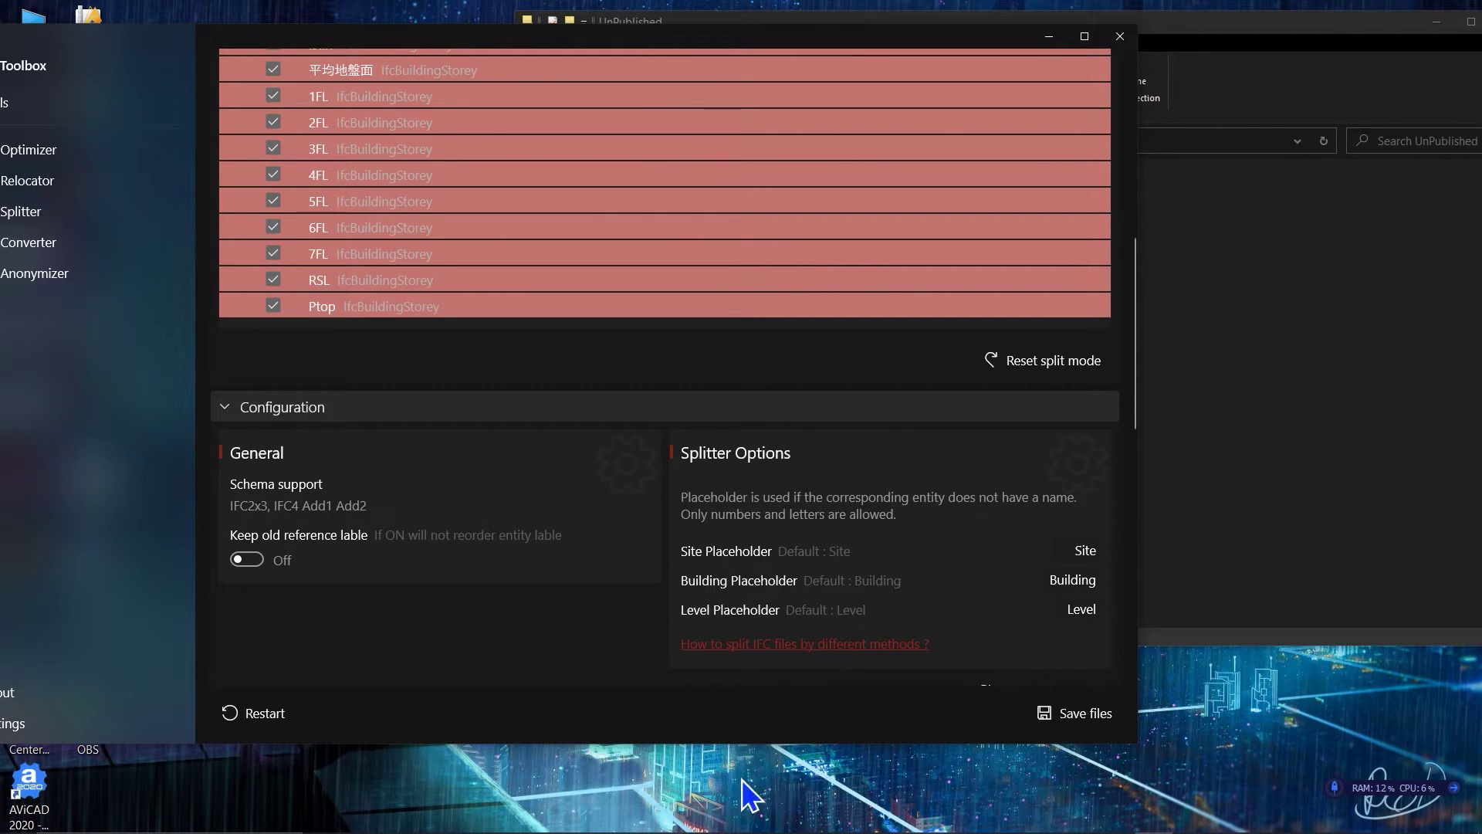
- Review the reports listing each storey's split file and its size
{"action": "scroll", "coordinate": [983, 595], "scroll_direction": "down", "scroll_amount": 3}
{"action": "scroll", "coordinate": [969, 638], "scroll_direction": "down", "scroll_amount": 2}
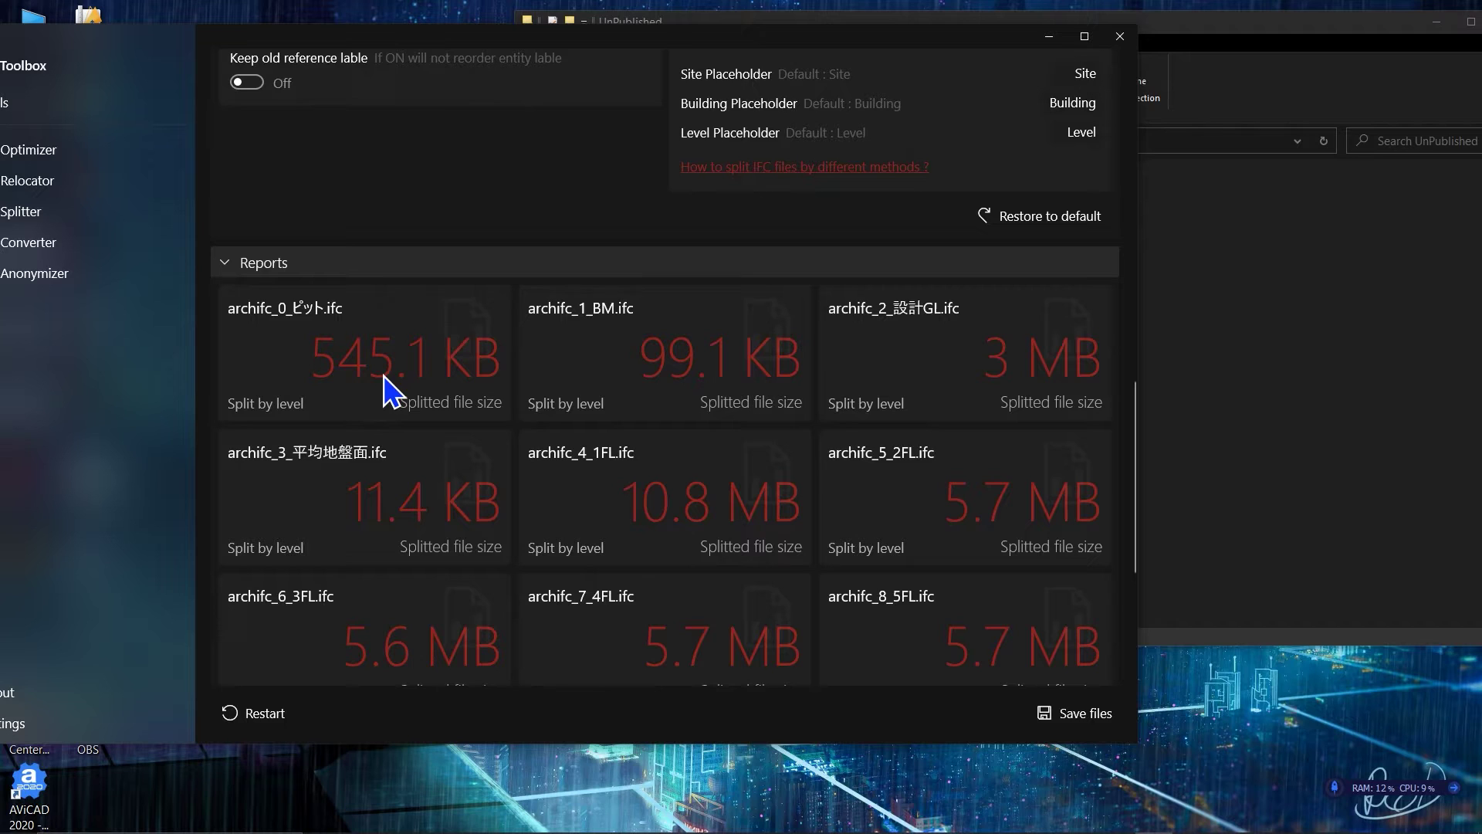
{"action": "scroll", "coordinate": [1037, 506], "scroll_direction": "down", "scroll_amount": 4}
{"action": "scroll", "coordinate": [609, 570], "scroll_direction": "up", "scroll_amount": 1}
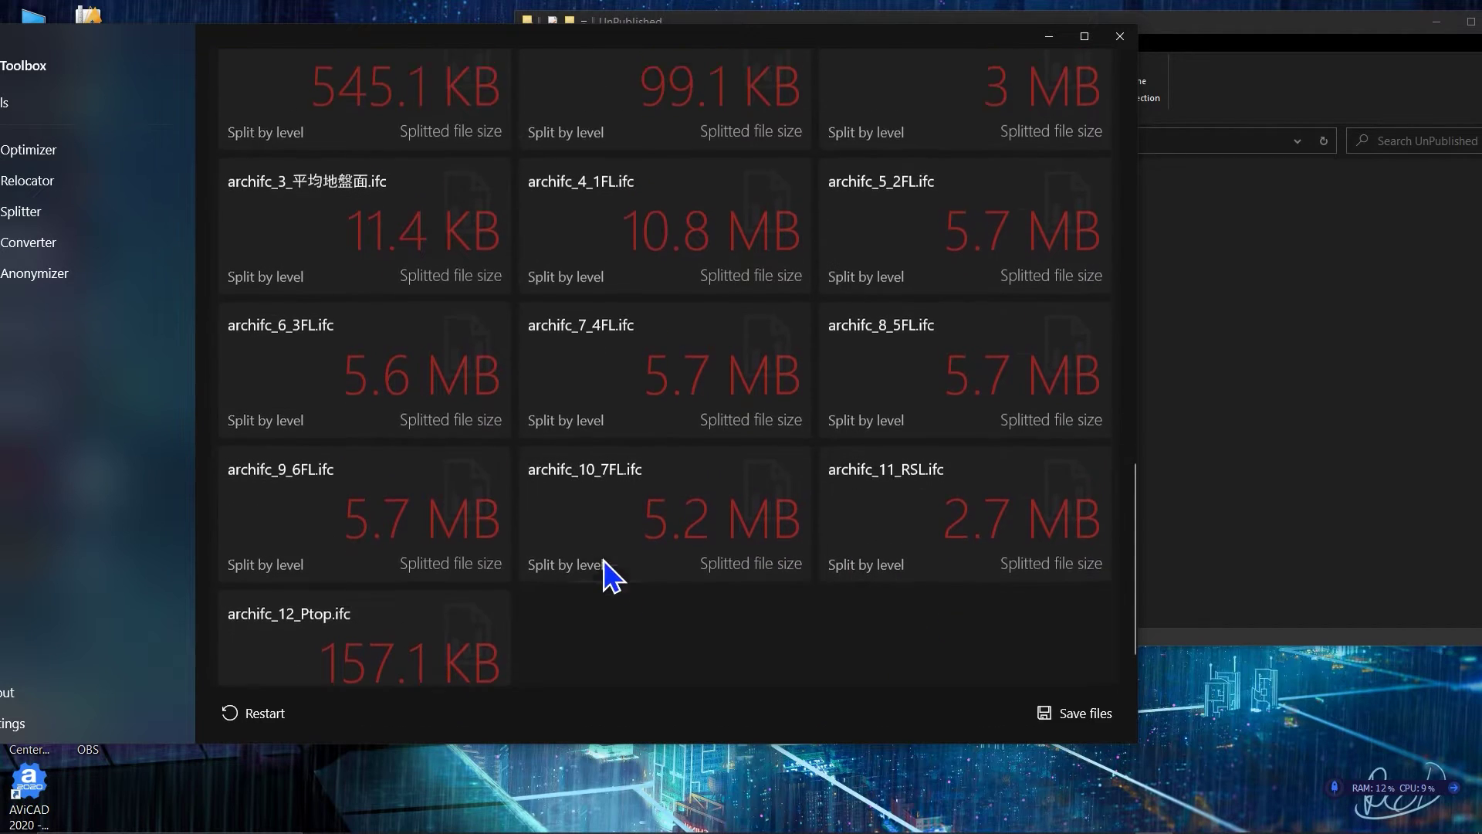
{"action": "scroll", "coordinate": [602, 498], "scroll_direction": "up", "scroll_amount": 2}
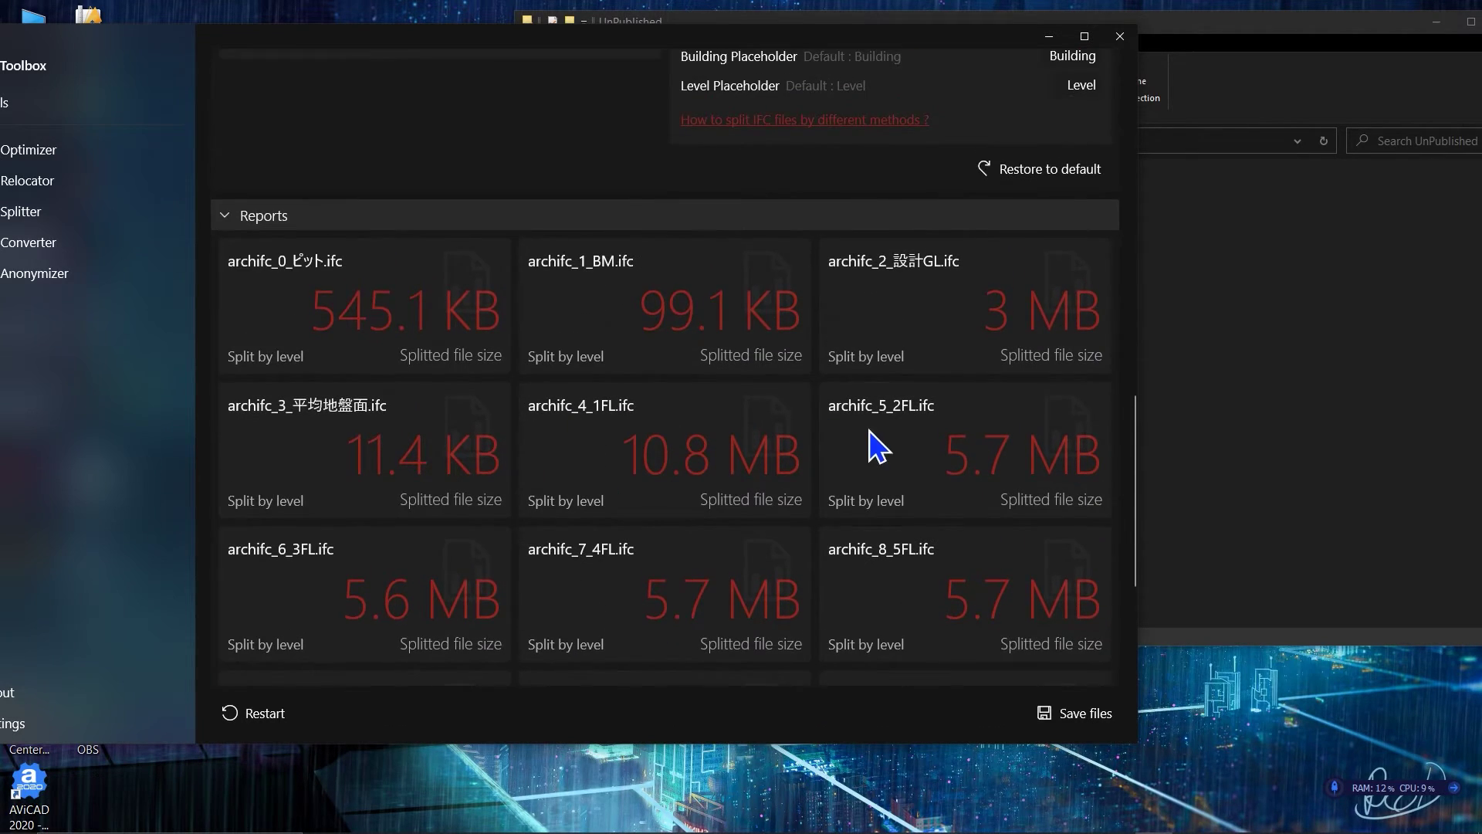
{"action": "scroll", "coordinate": [926, 478], "scroll_direction": "down", "scroll_amount": 3}
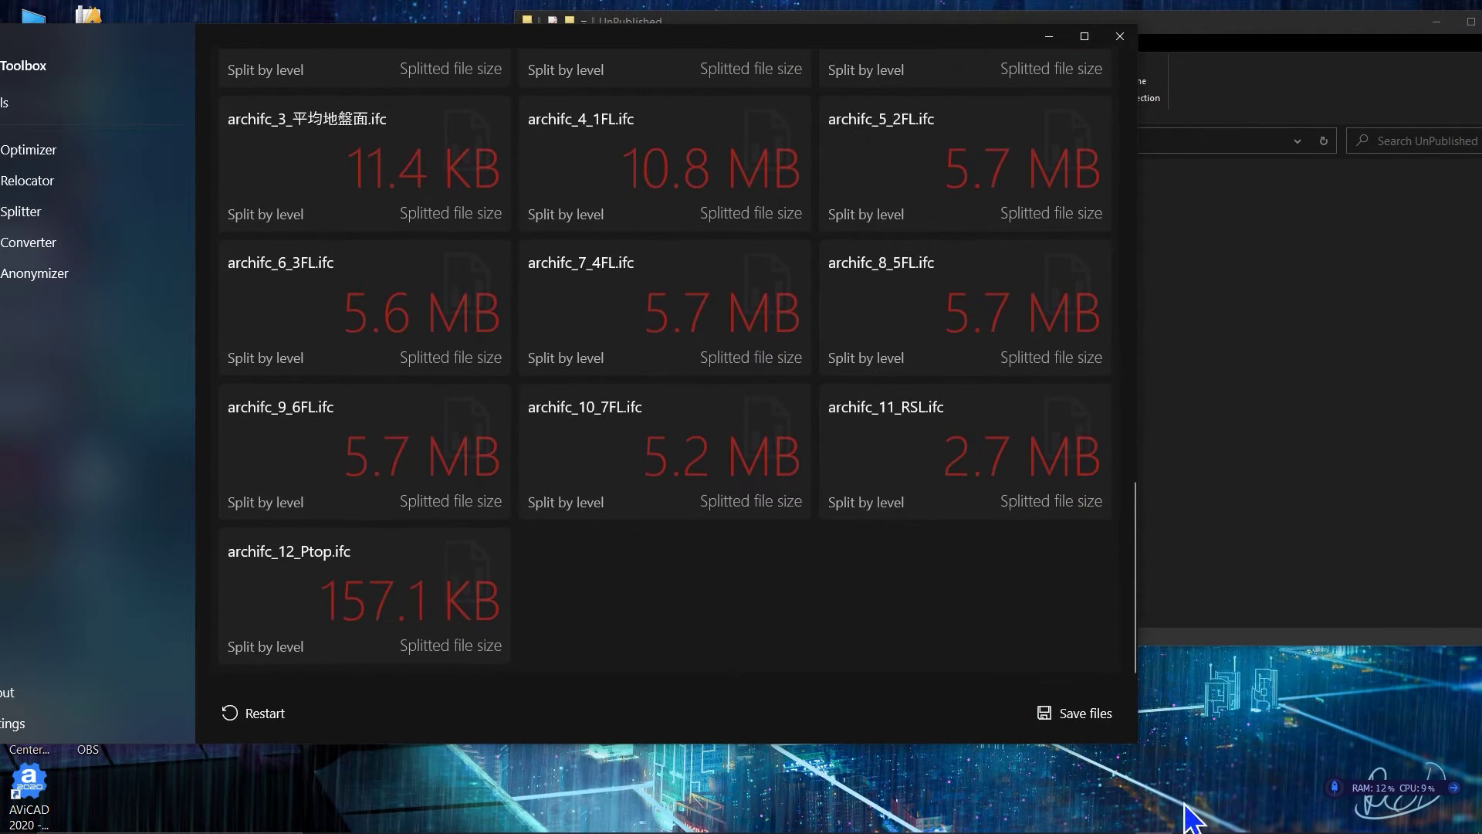
- Save the split files into a new Desktop folder named IFC_SPLIT
{"action": "left_click", "coordinate": [1076, 717]}
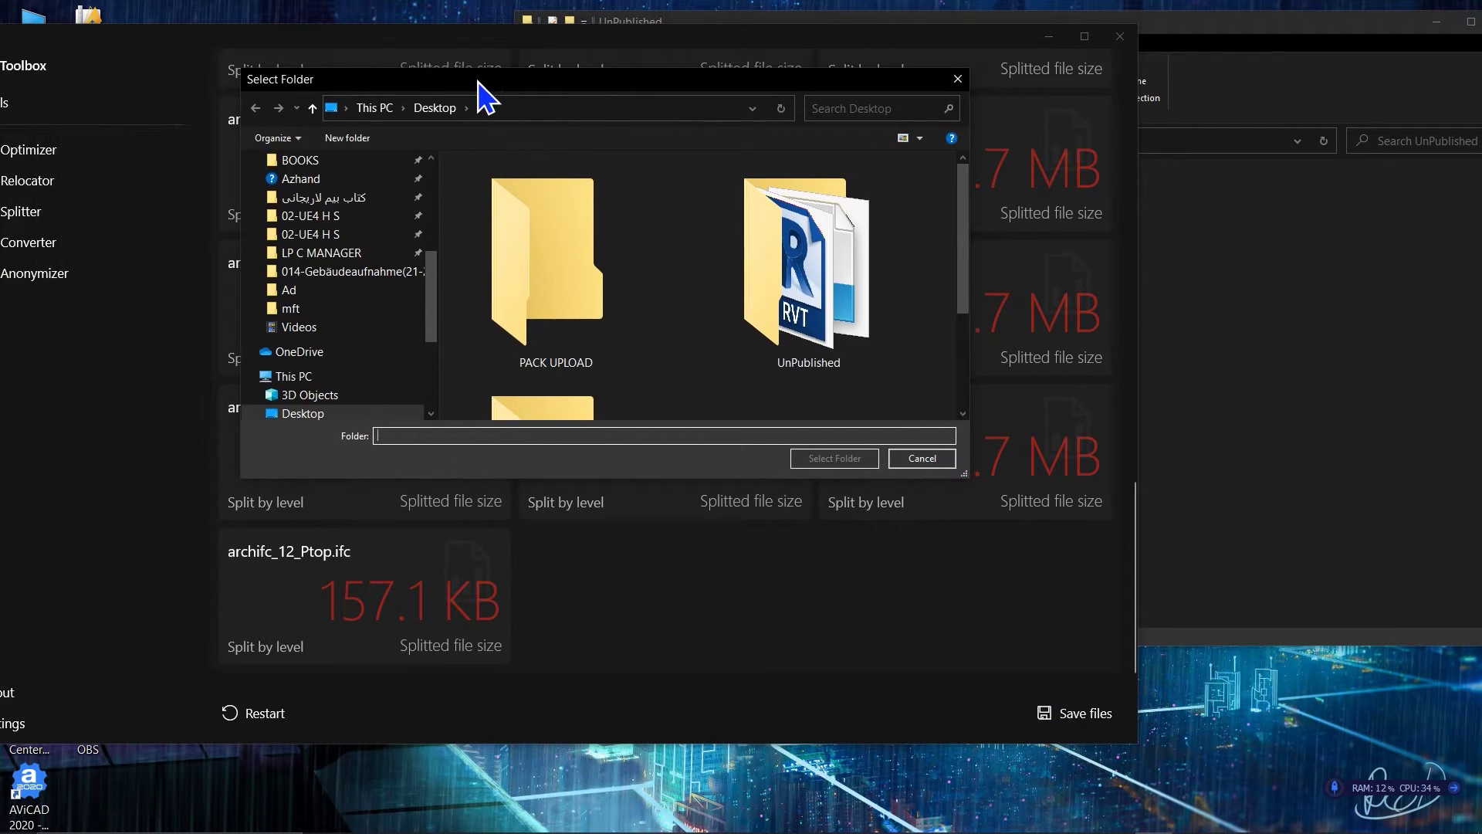
{"action": "scroll", "coordinate": [331, 231], "scroll_direction": "up", "scroll_amount": 5}
{"action": "left_click", "coordinate": [303, 191]}
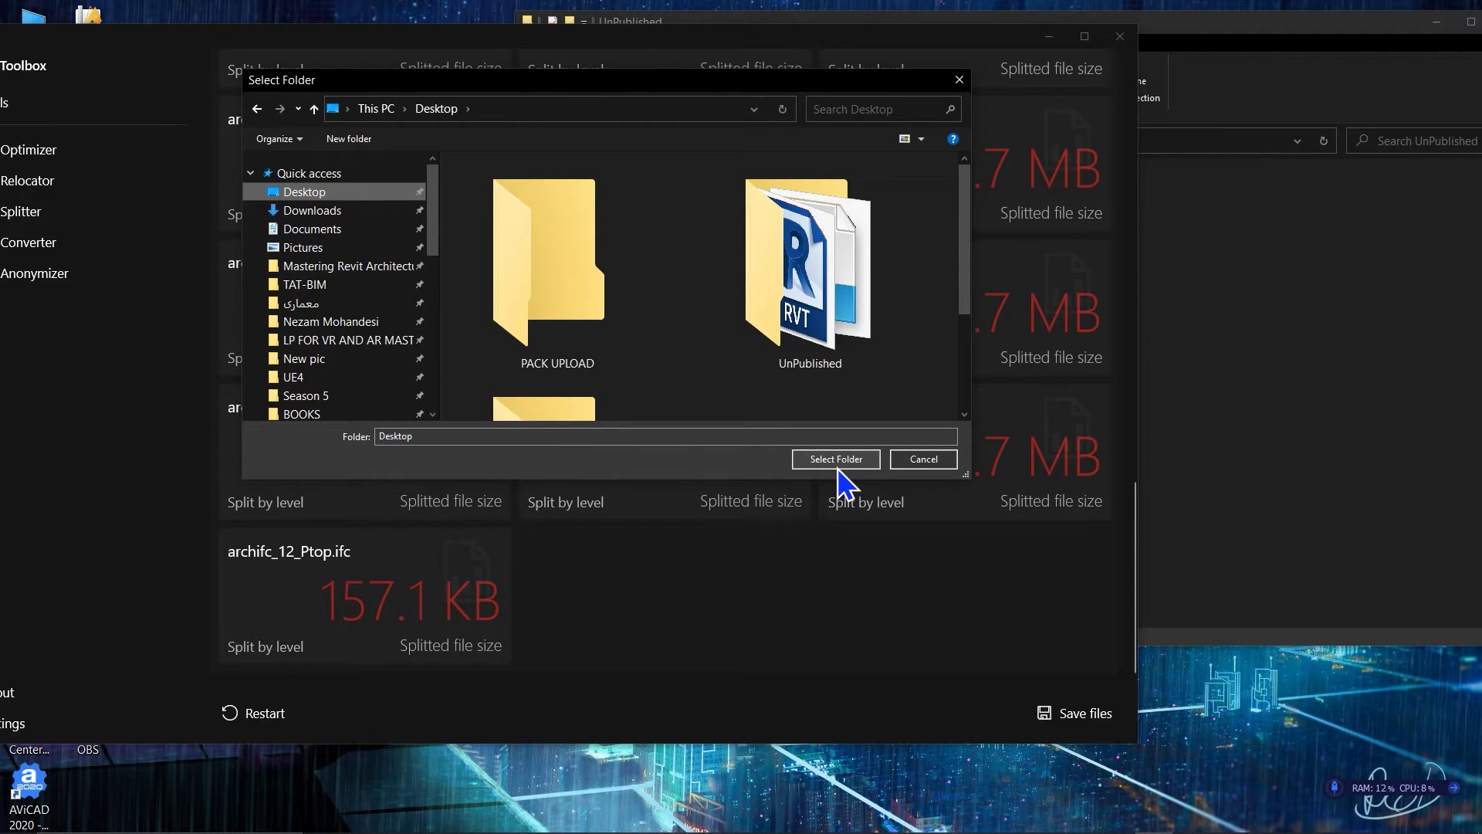
{"action": "scroll", "coordinate": [705, 380], "scroll_direction": "down", "scroll_amount": 2}
{"action": "right_click", "coordinate": [728, 328]}
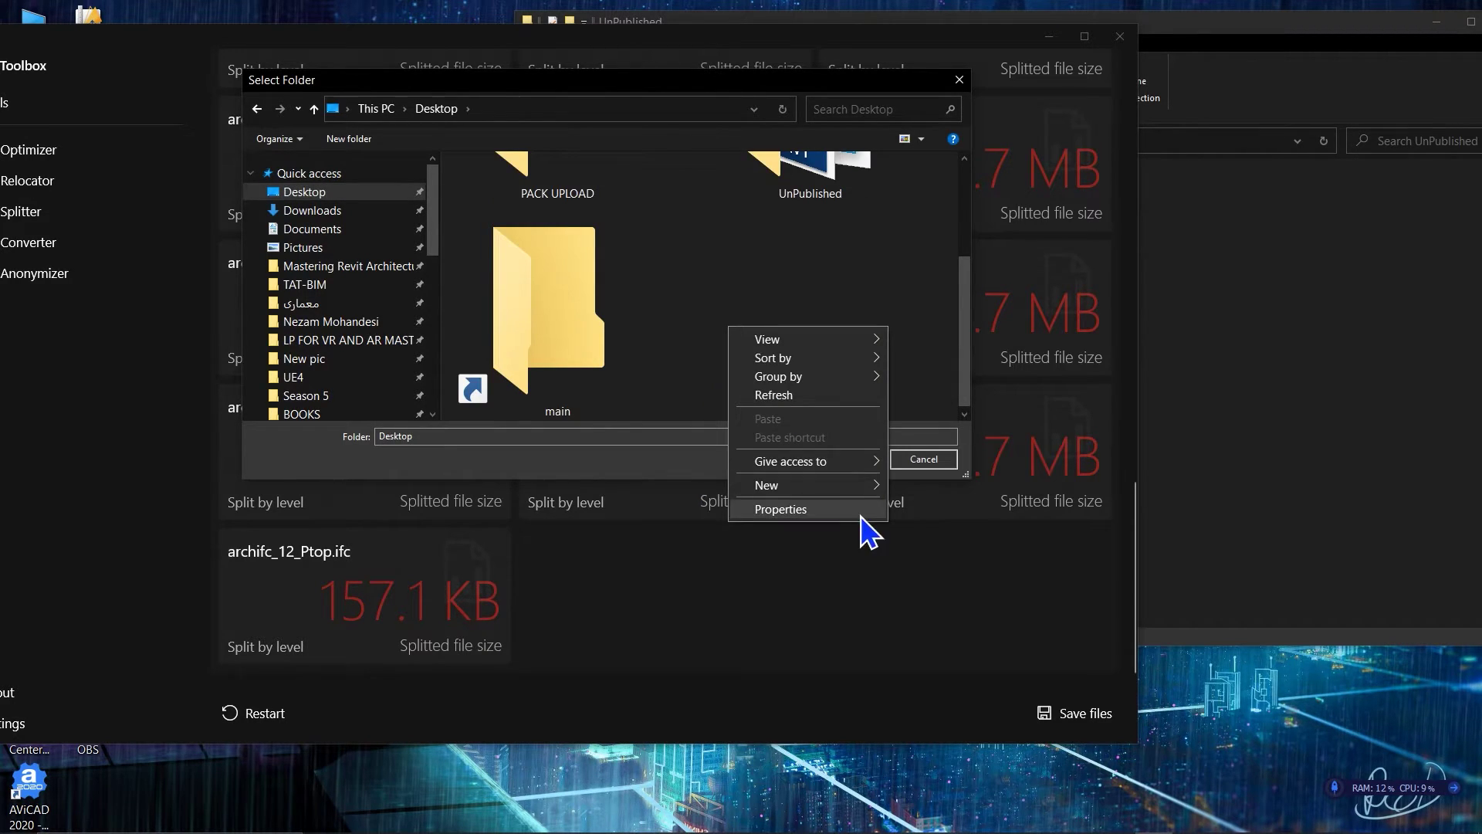
{"action": "mouse_move", "coordinate": [867, 487]}
{"action": "left_click", "coordinate": [919, 486]}
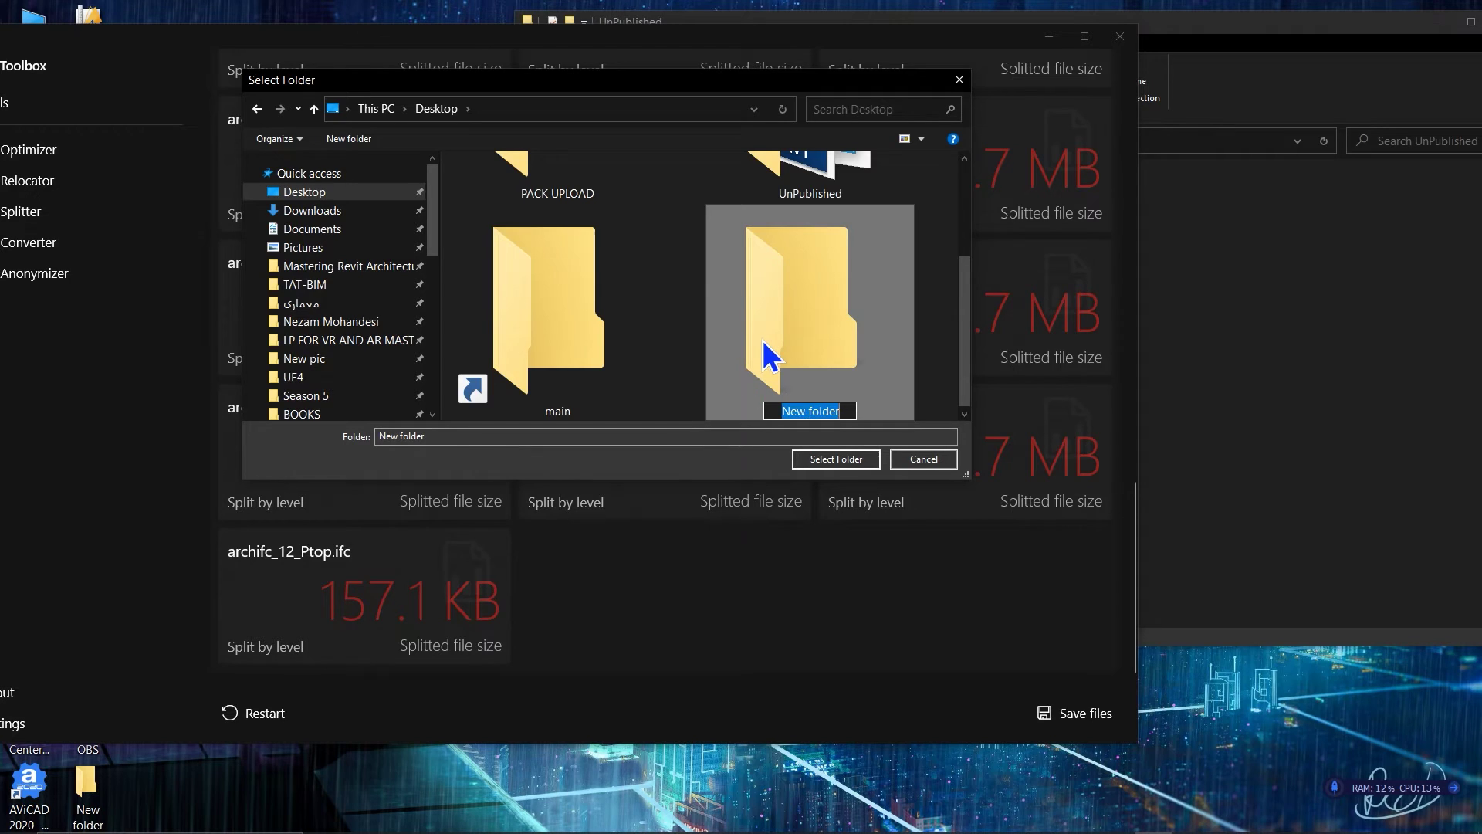
{"action": "type", "text": "IFC"}
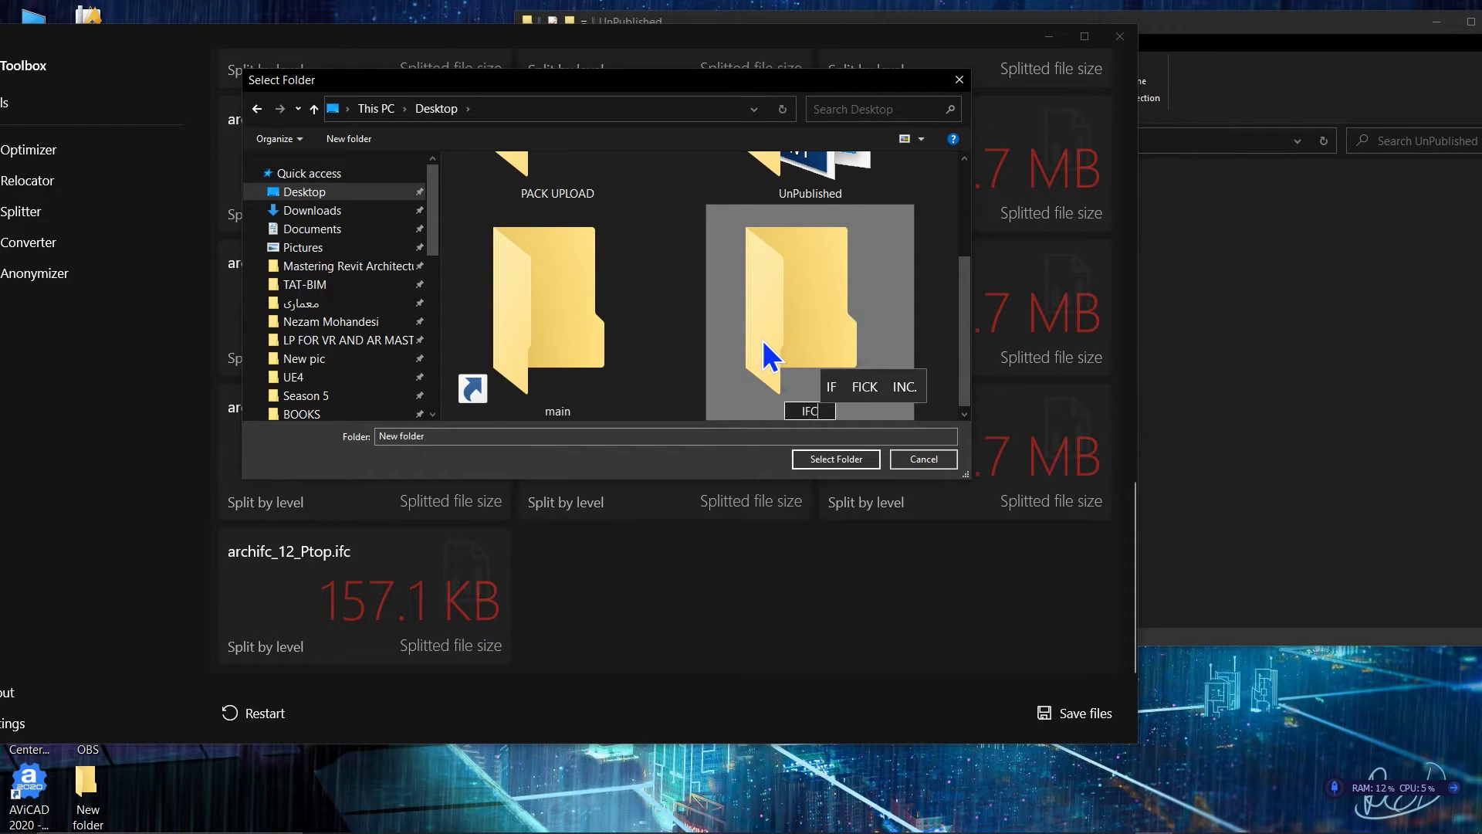
{"action": "type", "text": "_S"}
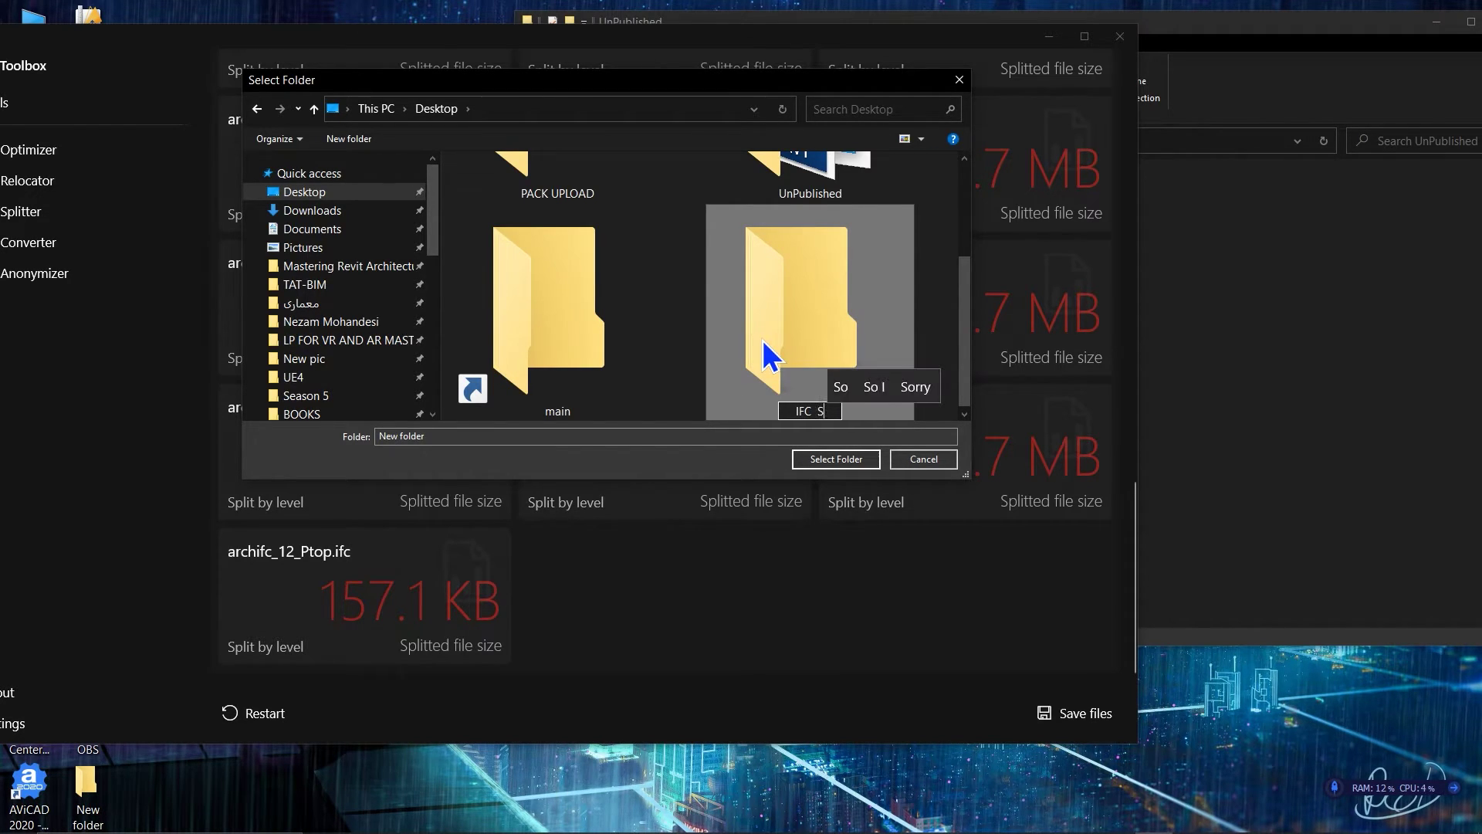
{"action": "type", "text": "PLIT"}
{"action": "key", "text": "Return"}
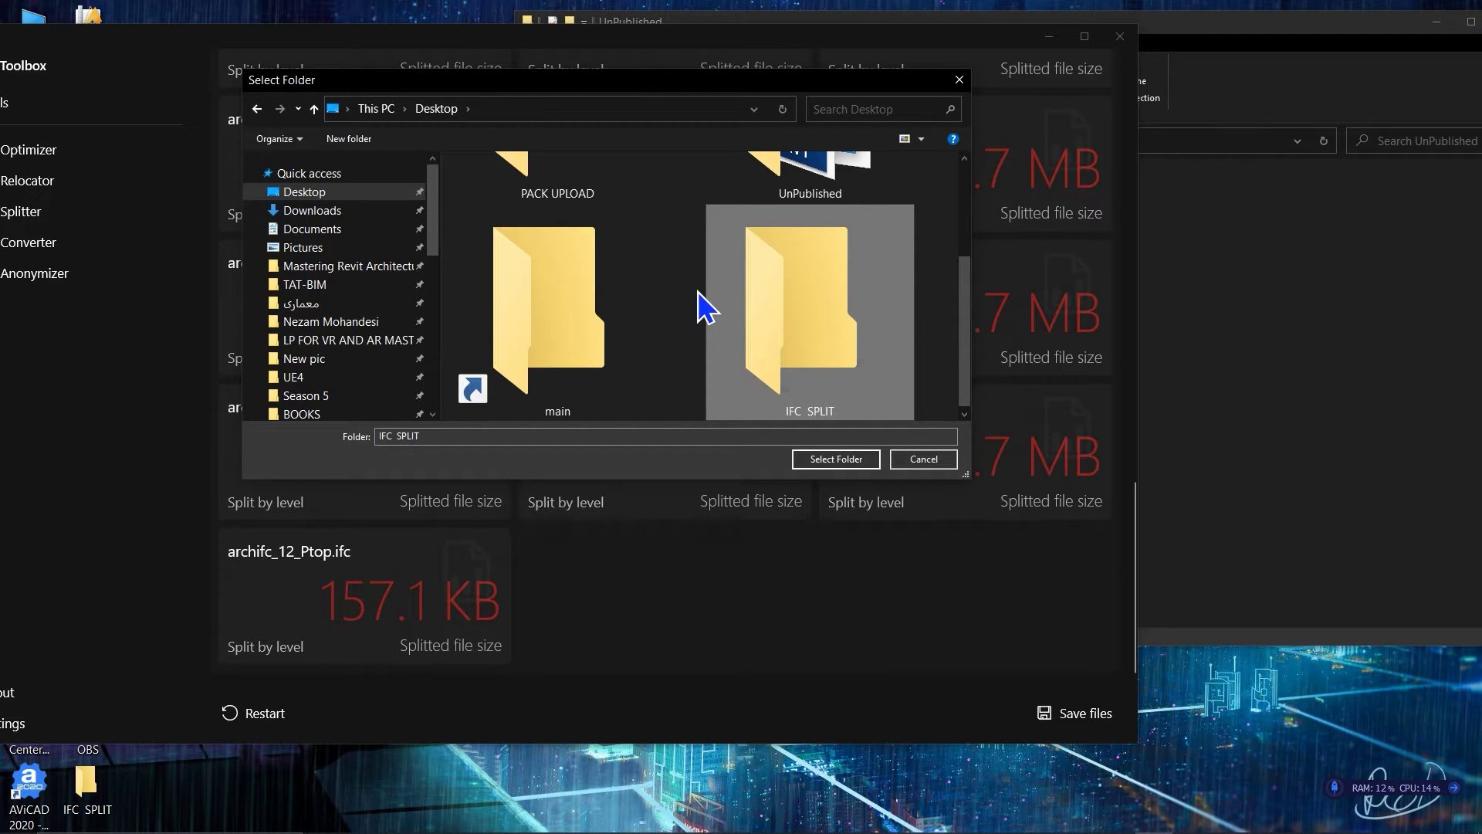
{"action": "left_click", "coordinate": [830, 461]}
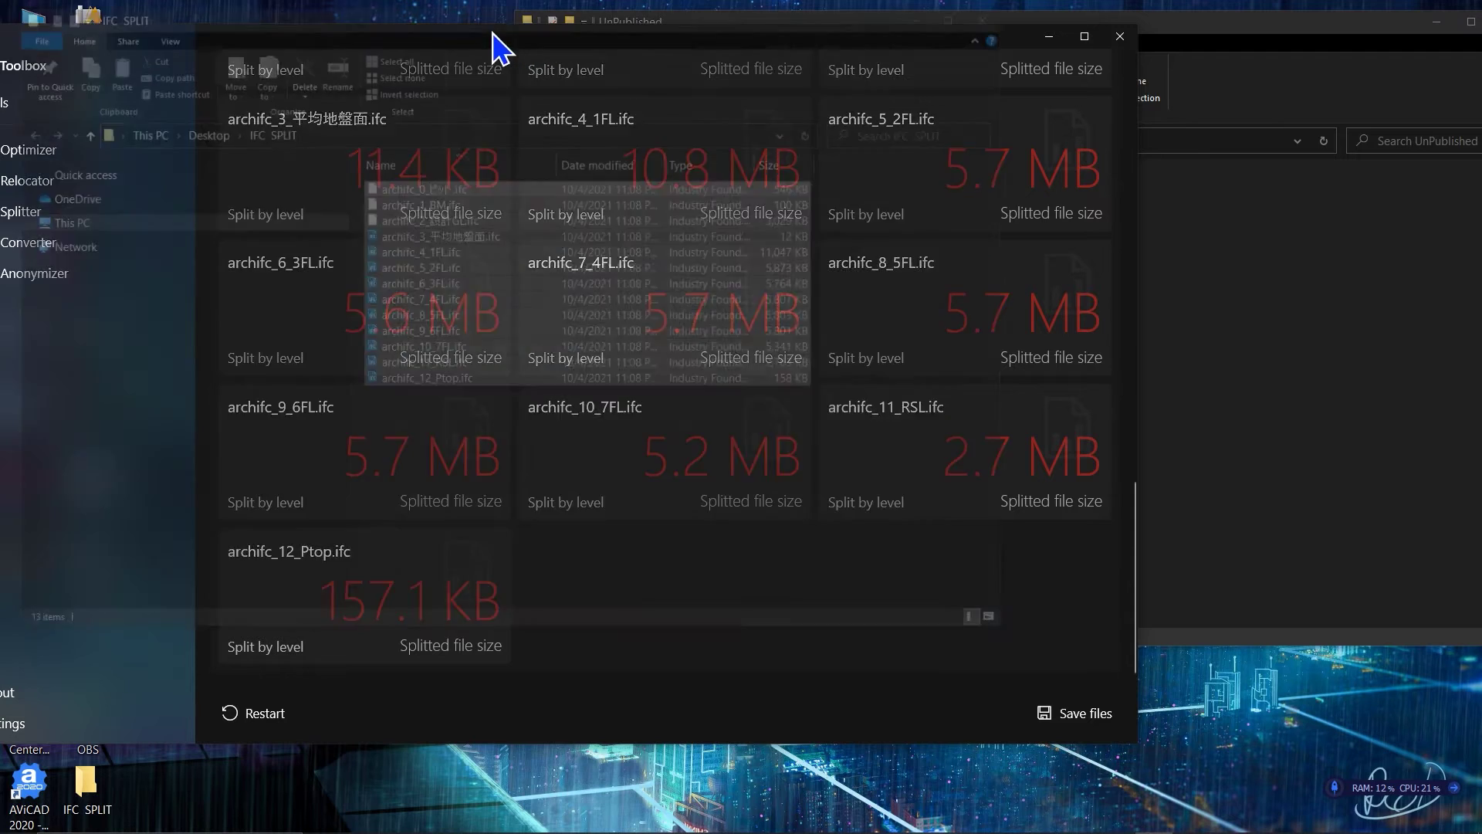
- Open the split file archifc_8_5FL.ifc from the IFC_SPLIT folder in BIMvision and select the 事務室 space's compound ceiling
{"action": "left_click", "coordinate": [642, 409]}
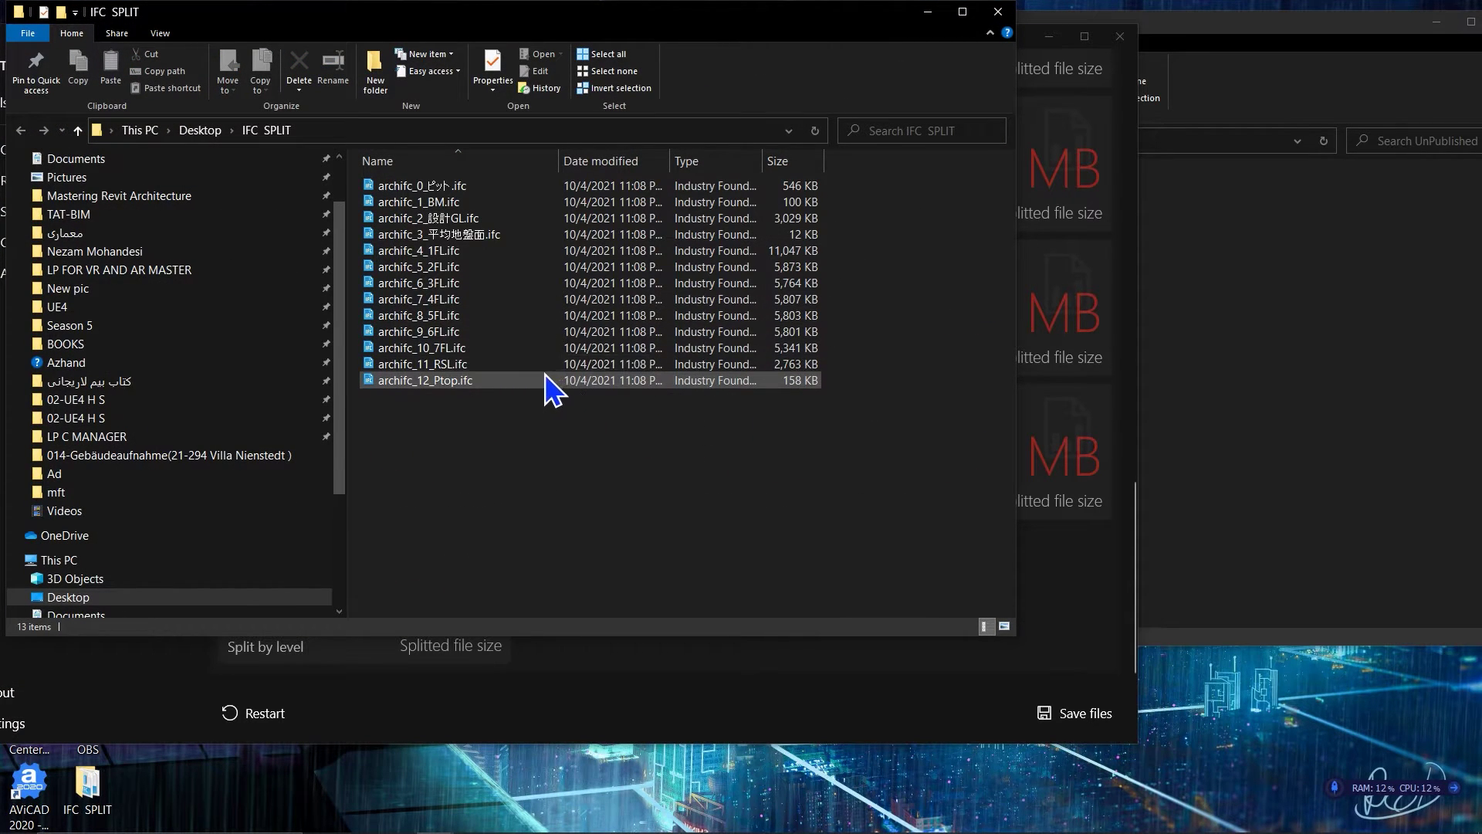
{"action": "double_click", "coordinate": [463, 316]}
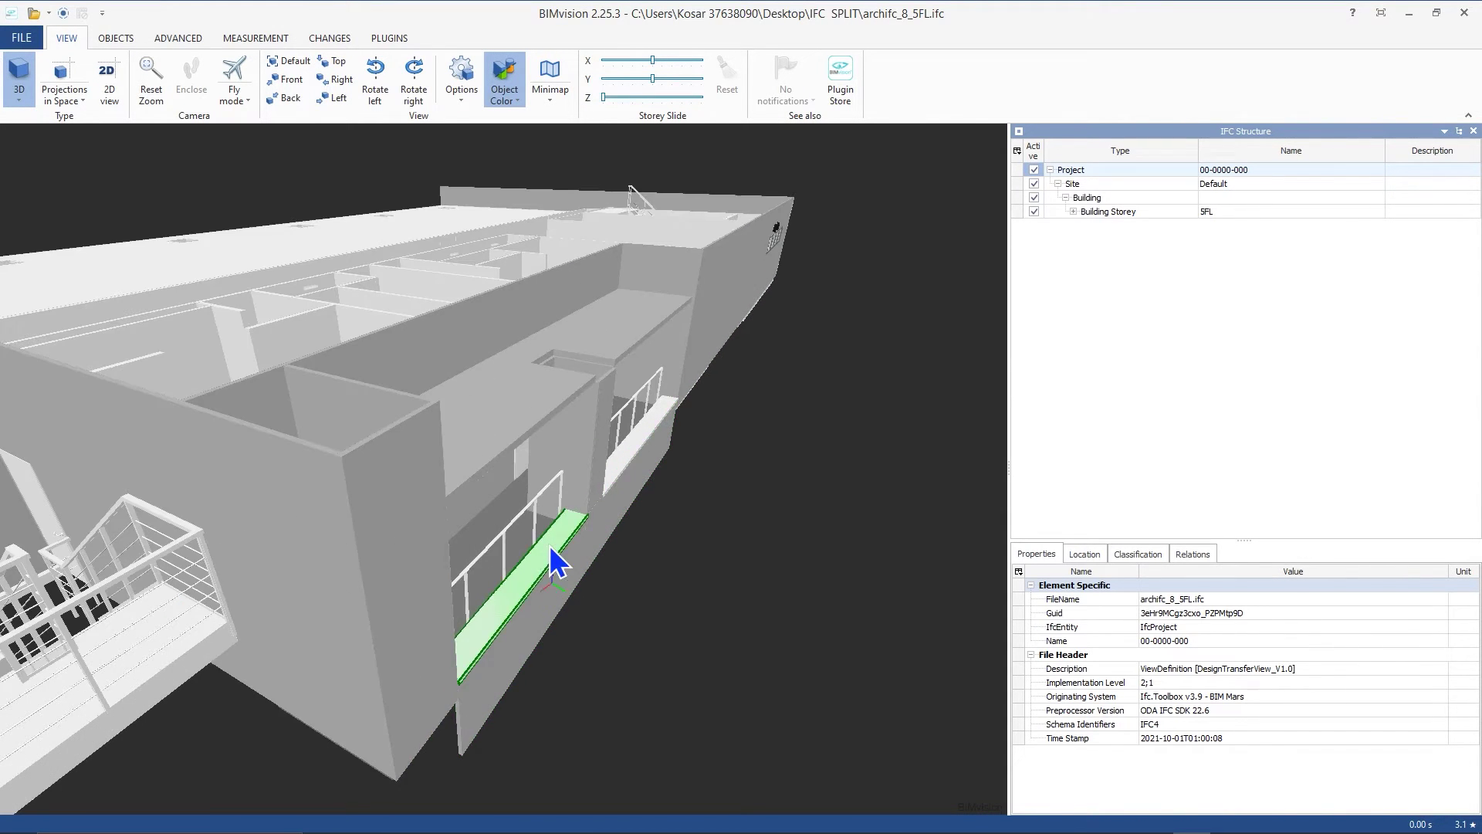
{"action": "scroll", "coordinate": [524, 610], "scroll_direction": "down", "scroll_amount": 5}
{"action": "scroll", "coordinate": [432, 564], "scroll_direction": "up", "scroll_amount": 8}
{"action": "left_click", "coordinate": [373, 531]}
{"action": "scroll", "coordinate": [373, 533], "scroll_direction": "down", "scroll_amount": 2}
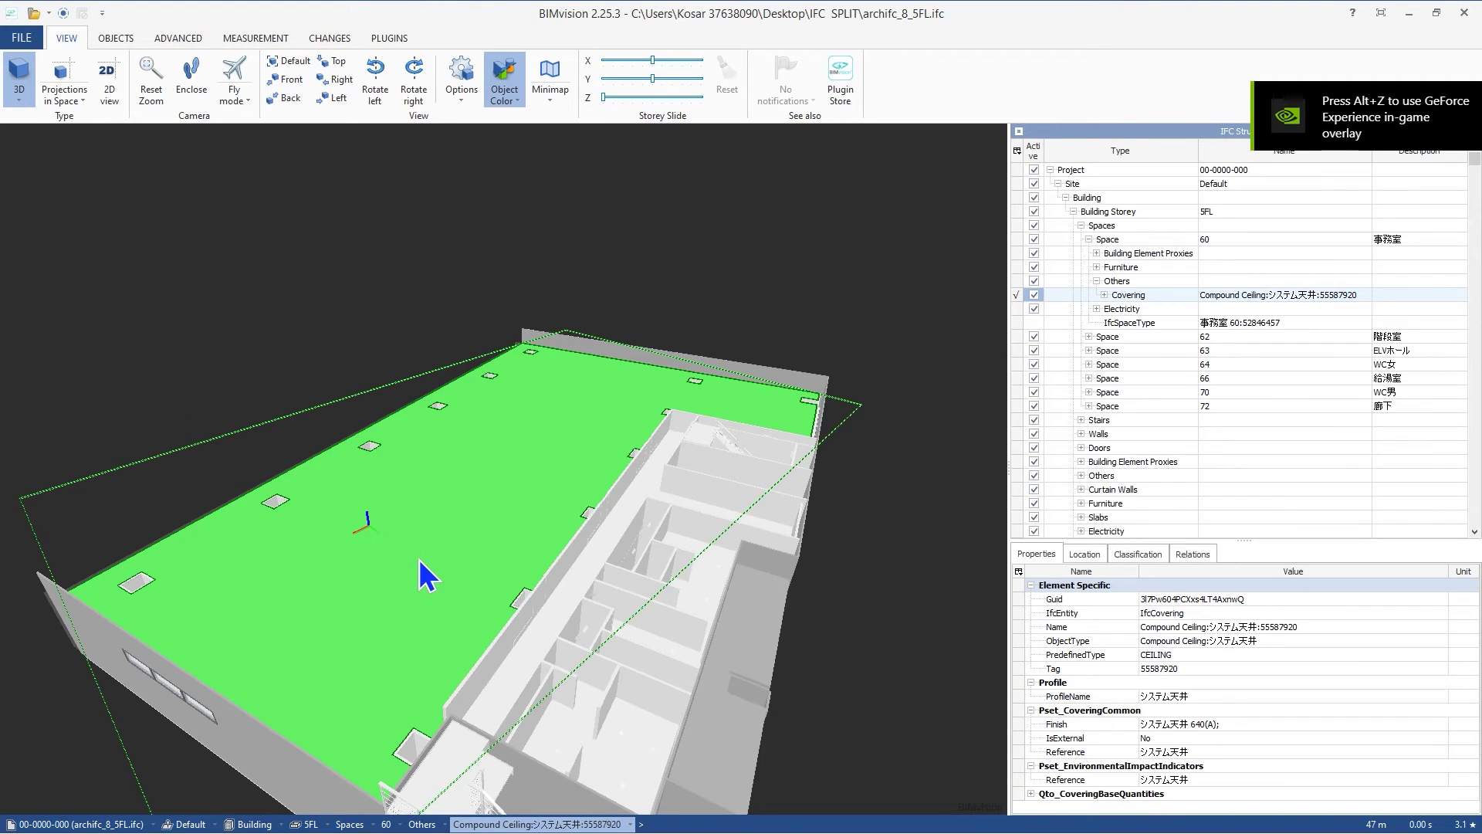
- Clear the ceiling selection and examine the 5FL model's stairs, balconies and outer walls from several sides
{"action": "scroll", "coordinate": [423, 574], "scroll_direction": "down", "scroll_amount": 6}
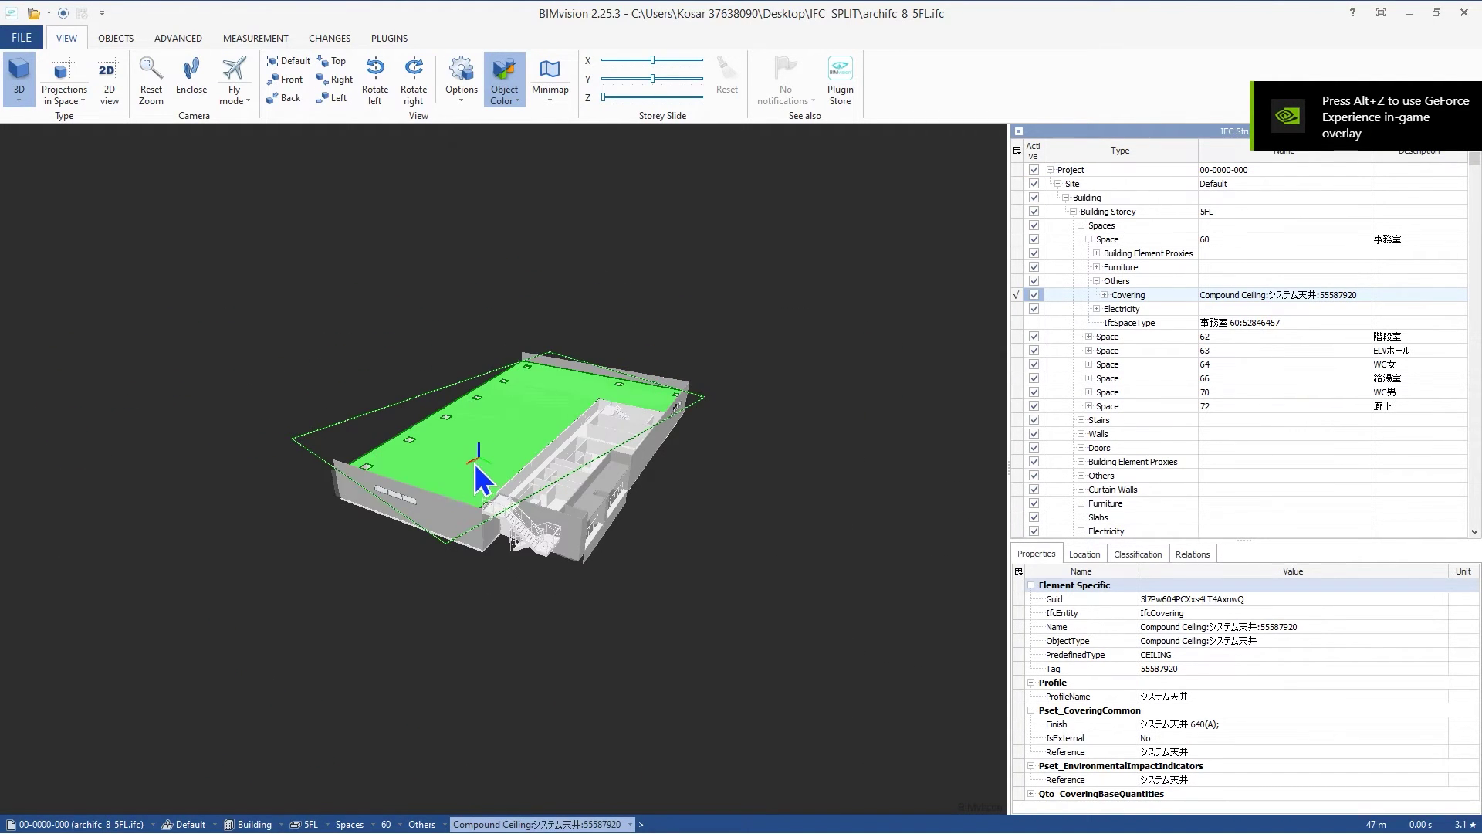
{"action": "left_click", "coordinate": [430, 612]}
{"action": "scroll", "coordinate": [701, 545], "scroll_direction": "up", "scroll_amount": 6}
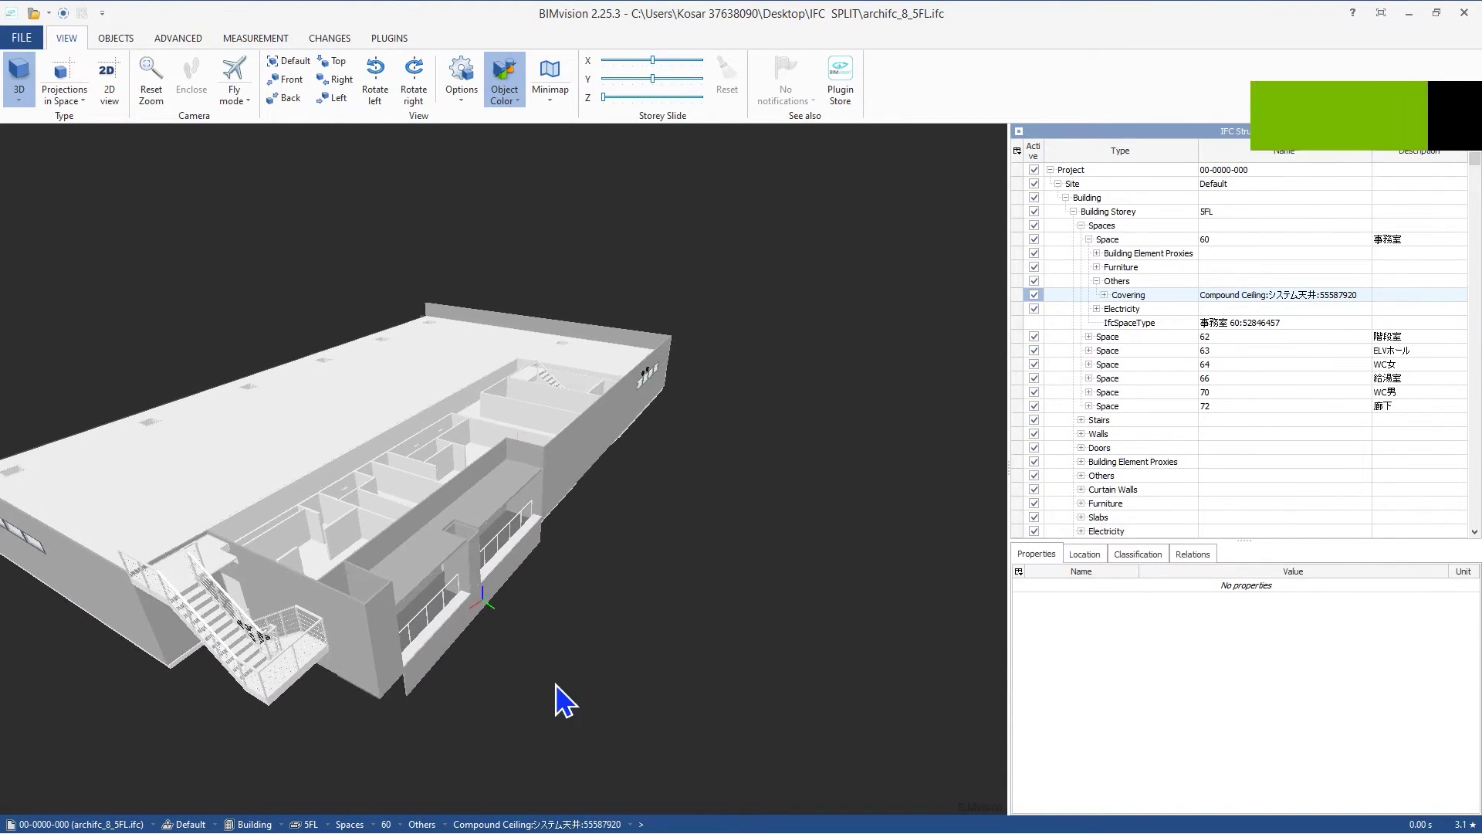
{"action": "left_click_drag", "start_coordinate": [565, 701], "coordinate": [618, 651]}
{"action": "scroll", "coordinate": [529, 618], "scroll_direction": "up", "scroll_amount": 6}
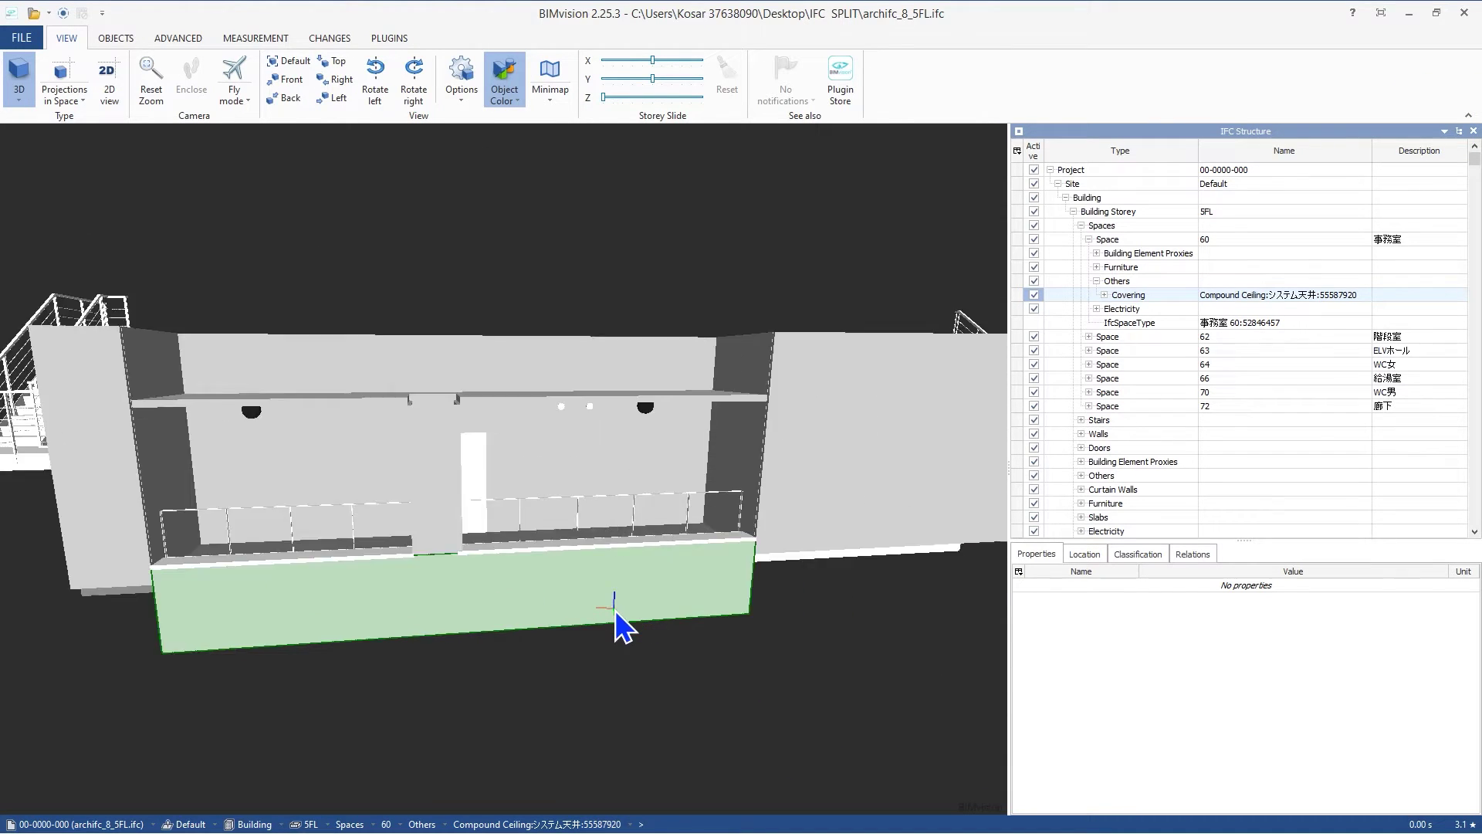
{"action": "scroll", "coordinate": [615, 627], "scroll_direction": "down", "scroll_amount": 6}
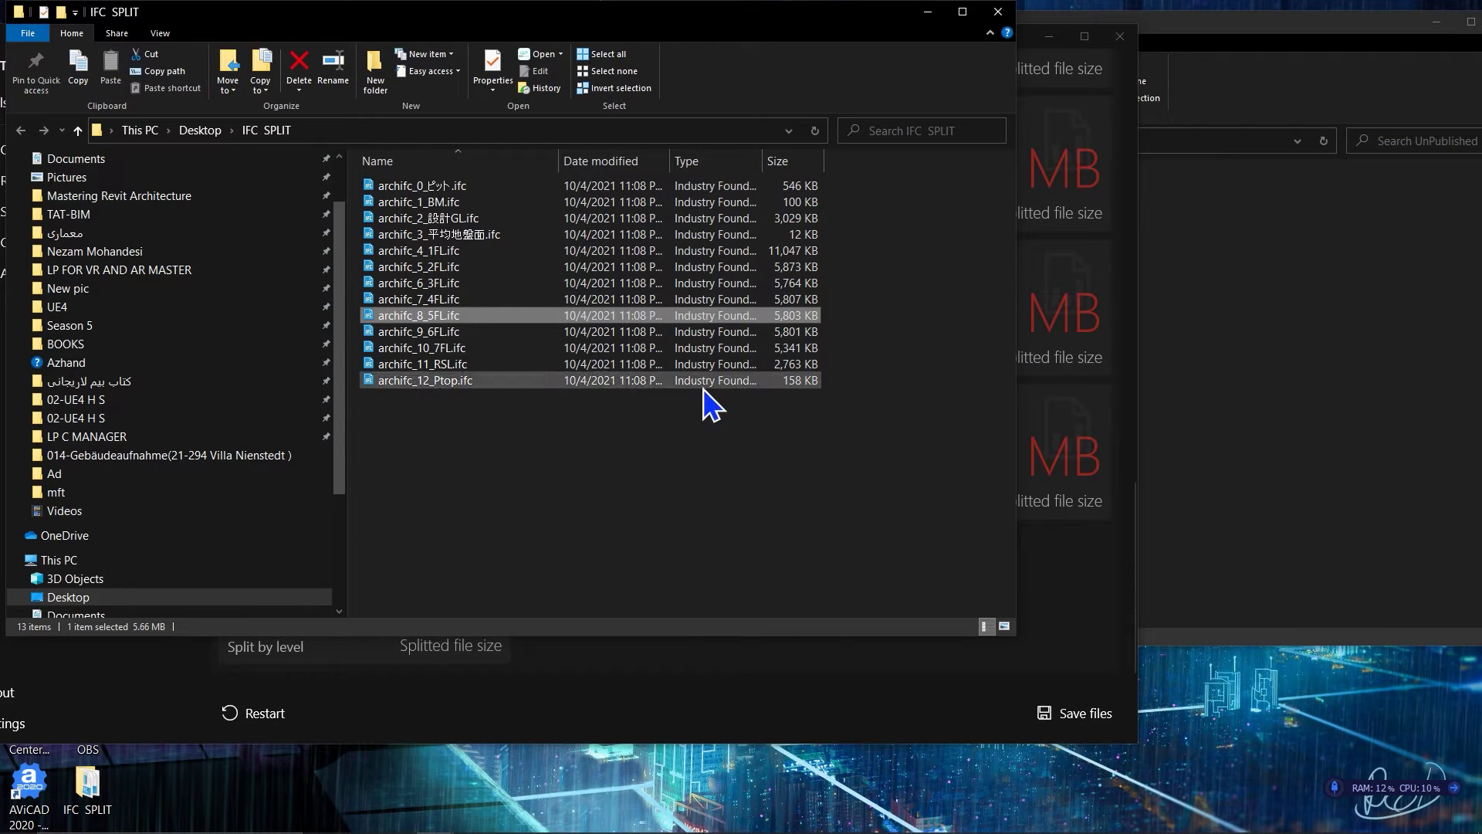
- Switch back to IFC Toolbox and open the IFC Converter tool
{"action": "left_click", "coordinate": [1107, 559]}
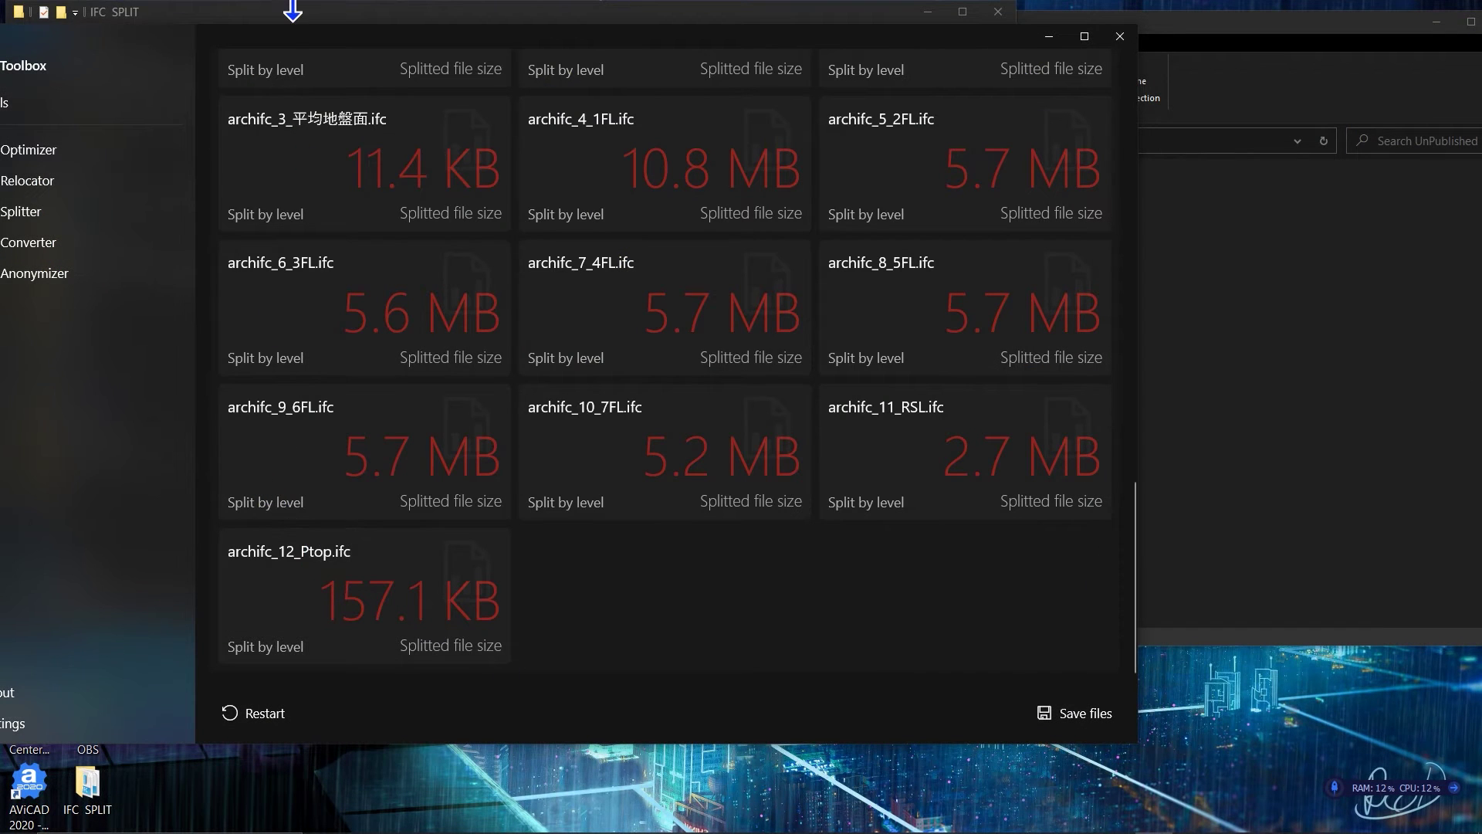
{"action": "left_click_drag", "start_coordinate": [307, 25], "coordinate": [479, 34]}
{"action": "left_click", "coordinate": [149, 248]}
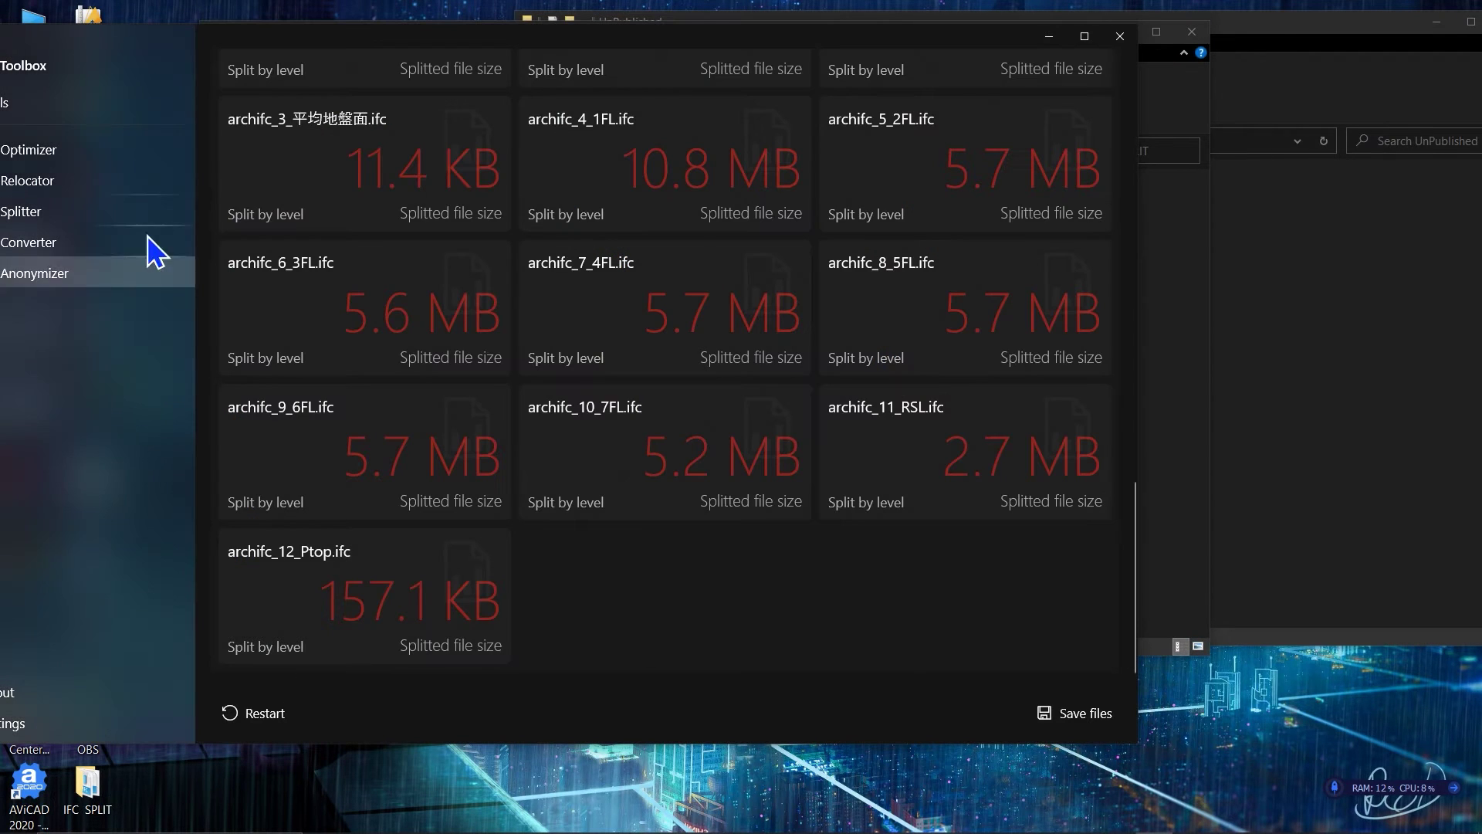
{"action": "left_click_drag", "start_coordinate": [165, 55], "coordinate": [463, 48]}
{"action": "left_click", "coordinate": [339, 234]}
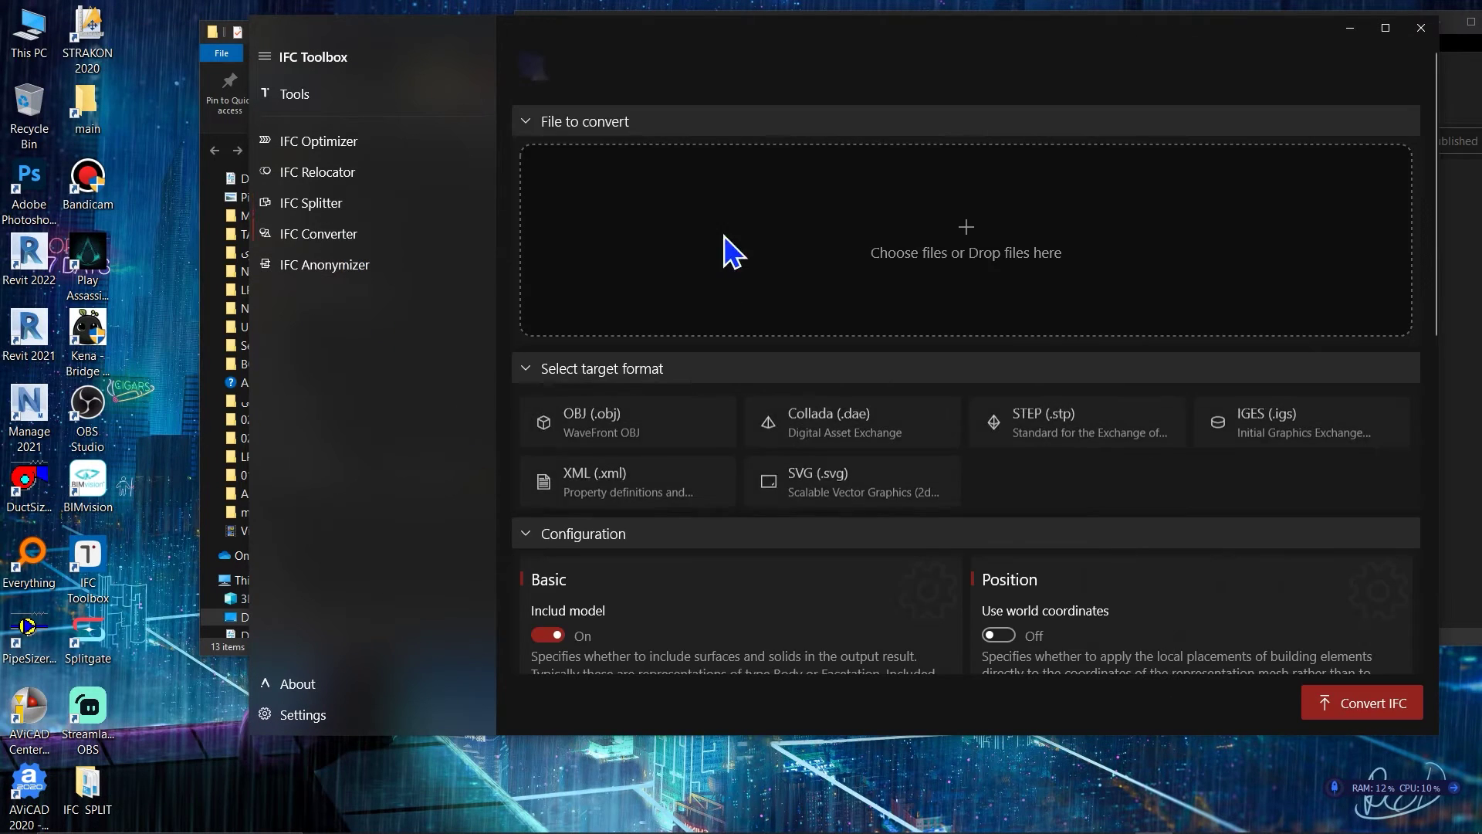
- Load archifc.ifc from the Desktop's UnPublished folder as the file to convert
{"action": "left_click_drag", "start_coordinate": [1089, 45], "coordinate": [789, 58]}
{"action": "left_click", "coordinate": [1284, 357]}
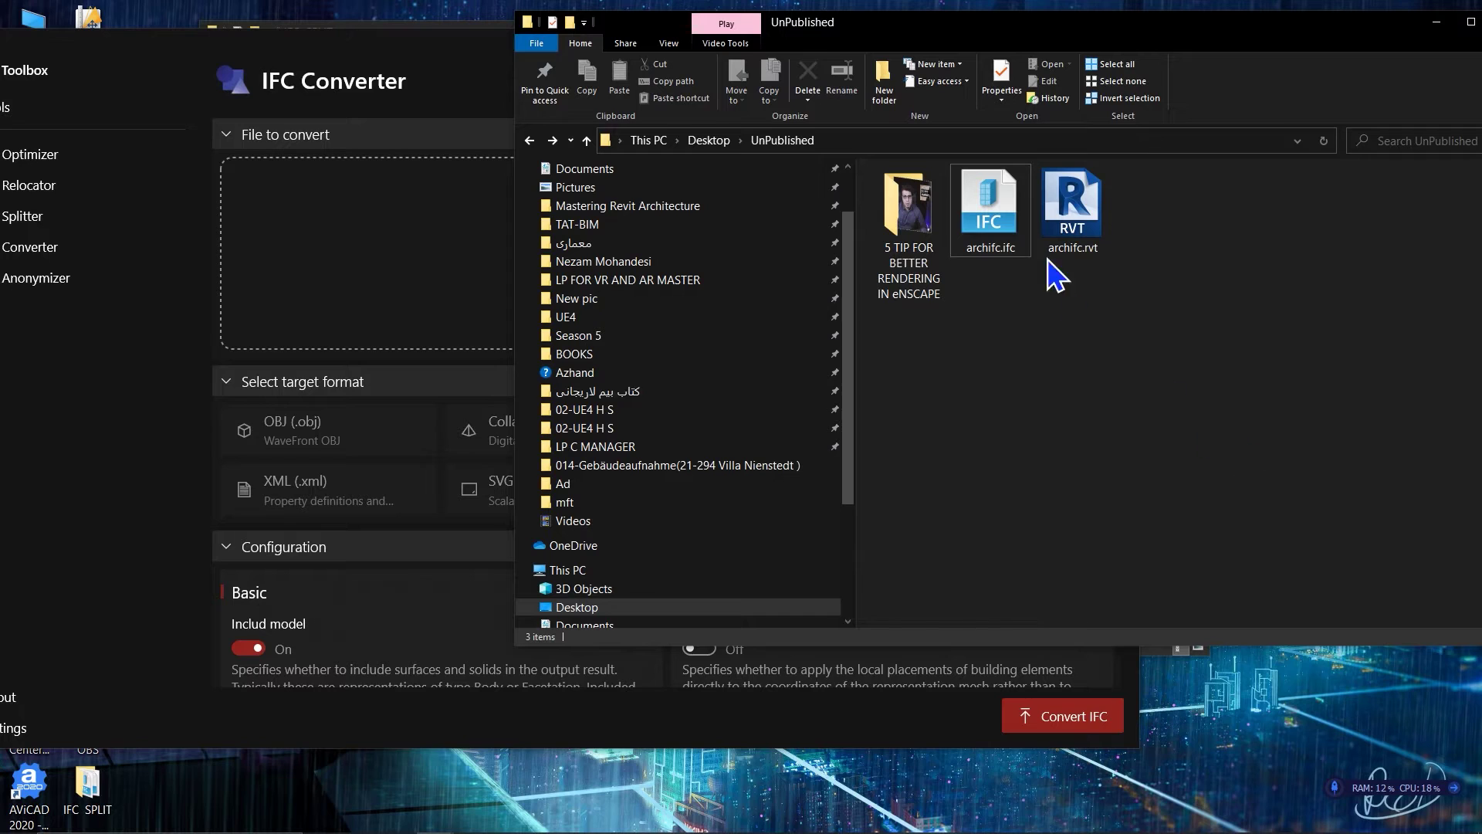
{"action": "left_click", "coordinate": [988, 210]}
{"action": "left_click_drag", "start_coordinate": [990, 205], "coordinate": [385, 266]}
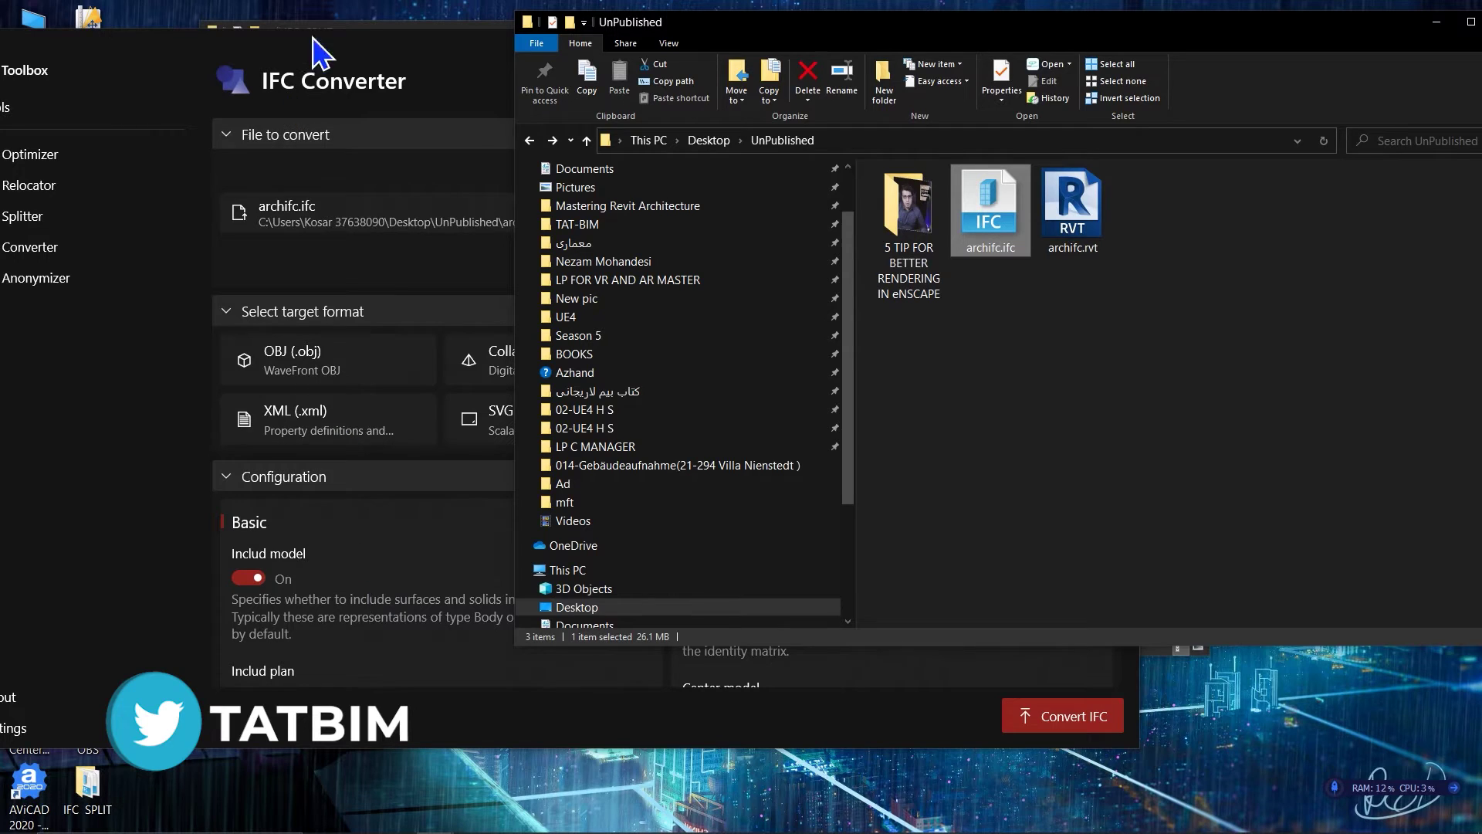
{"action": "left_click_drag", "start_coordinate": [363, 59], "coordinate": [429, 60]}
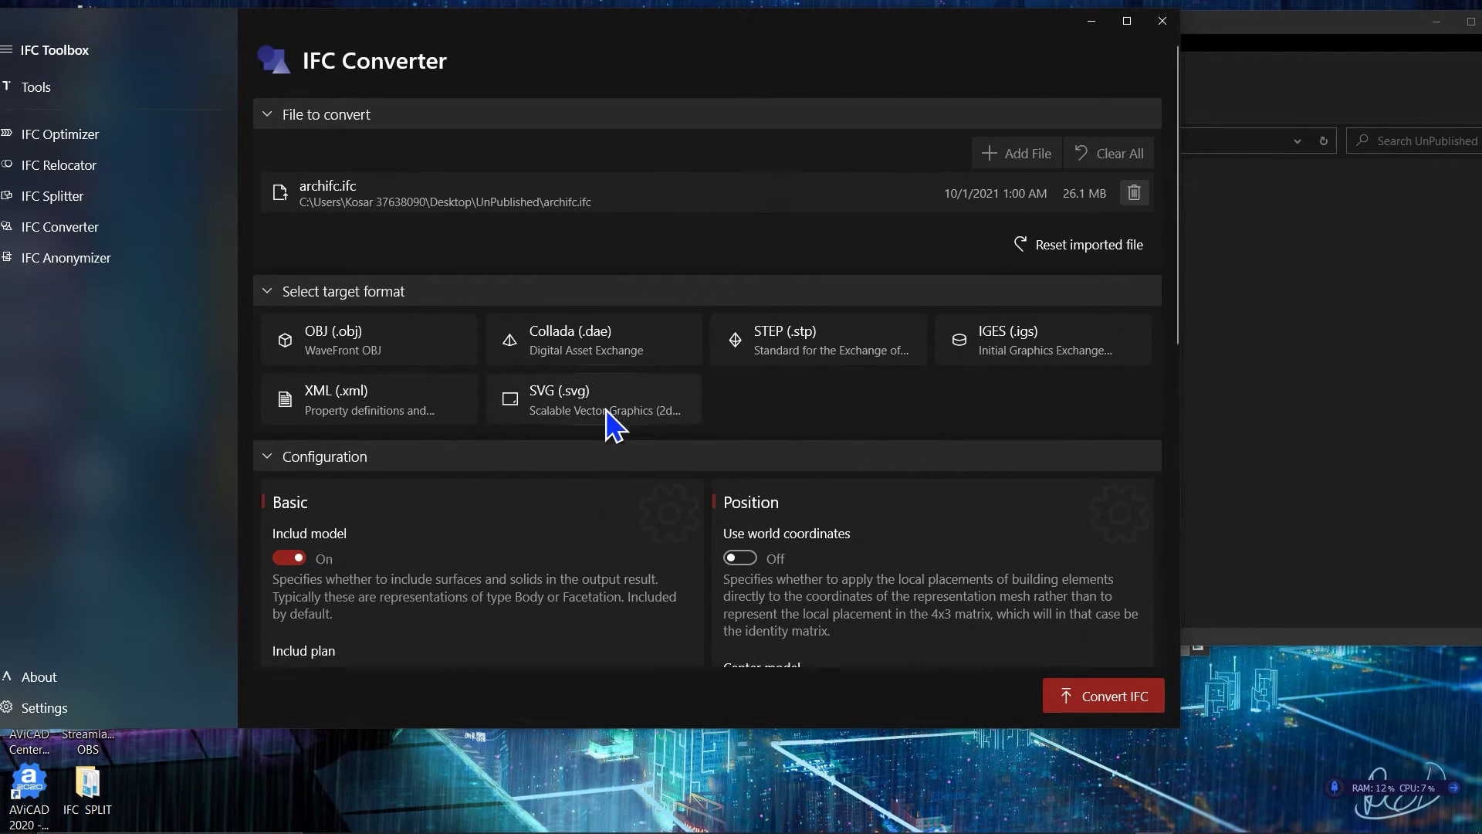
- Convert archifc.ifc to OBJ with element Guid naming, leaving the IFC type filter disabled after checking its list
{"action": "left_click", "coordinate": [420, 344]}
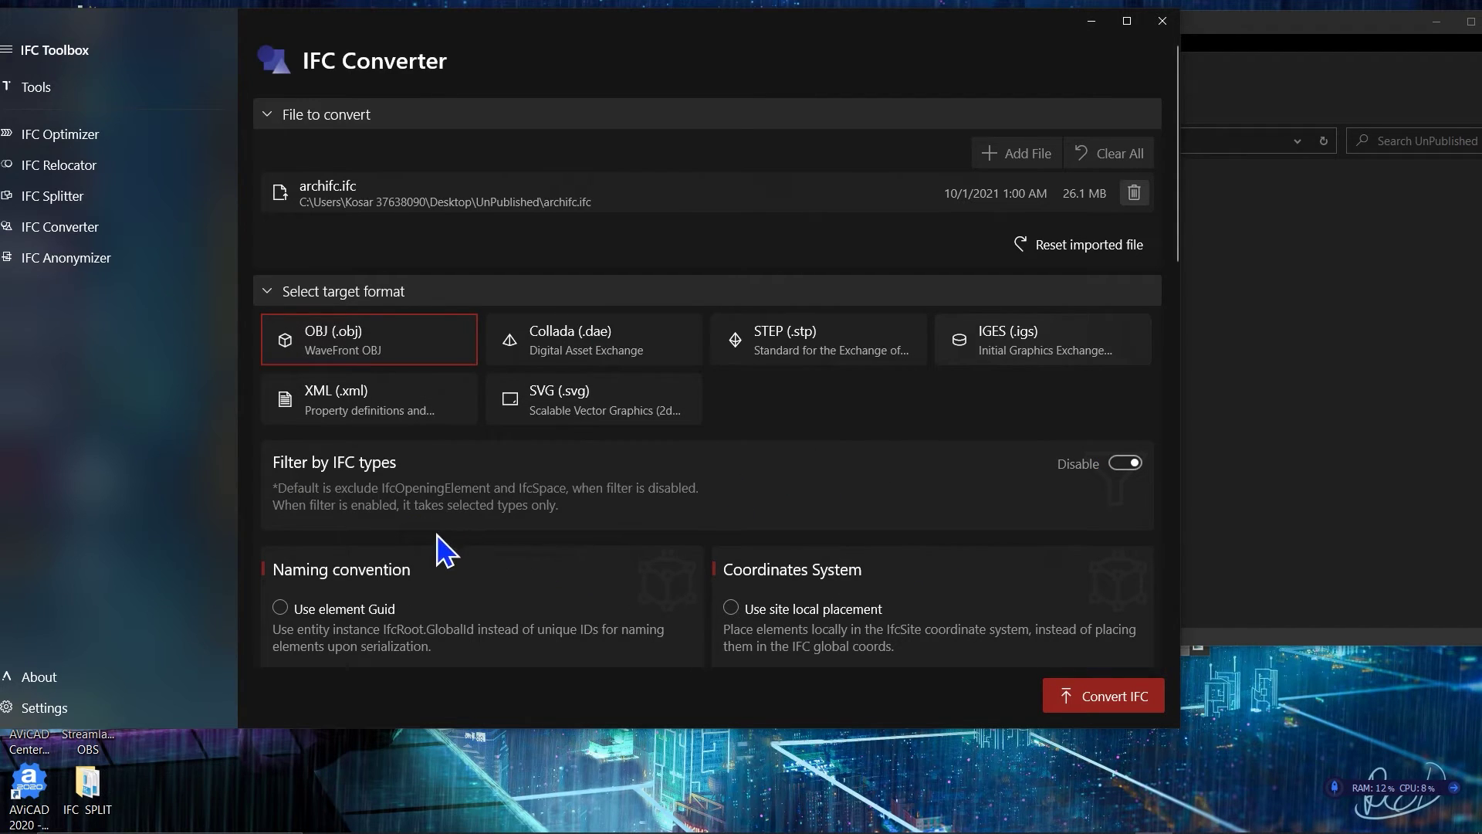
{"action": "left_click", "coordinate": [1123, 465]}
{"action": "scroll", "coordinate": [826, 467], "scroll_direction": "down", "scroll_amount": 3}
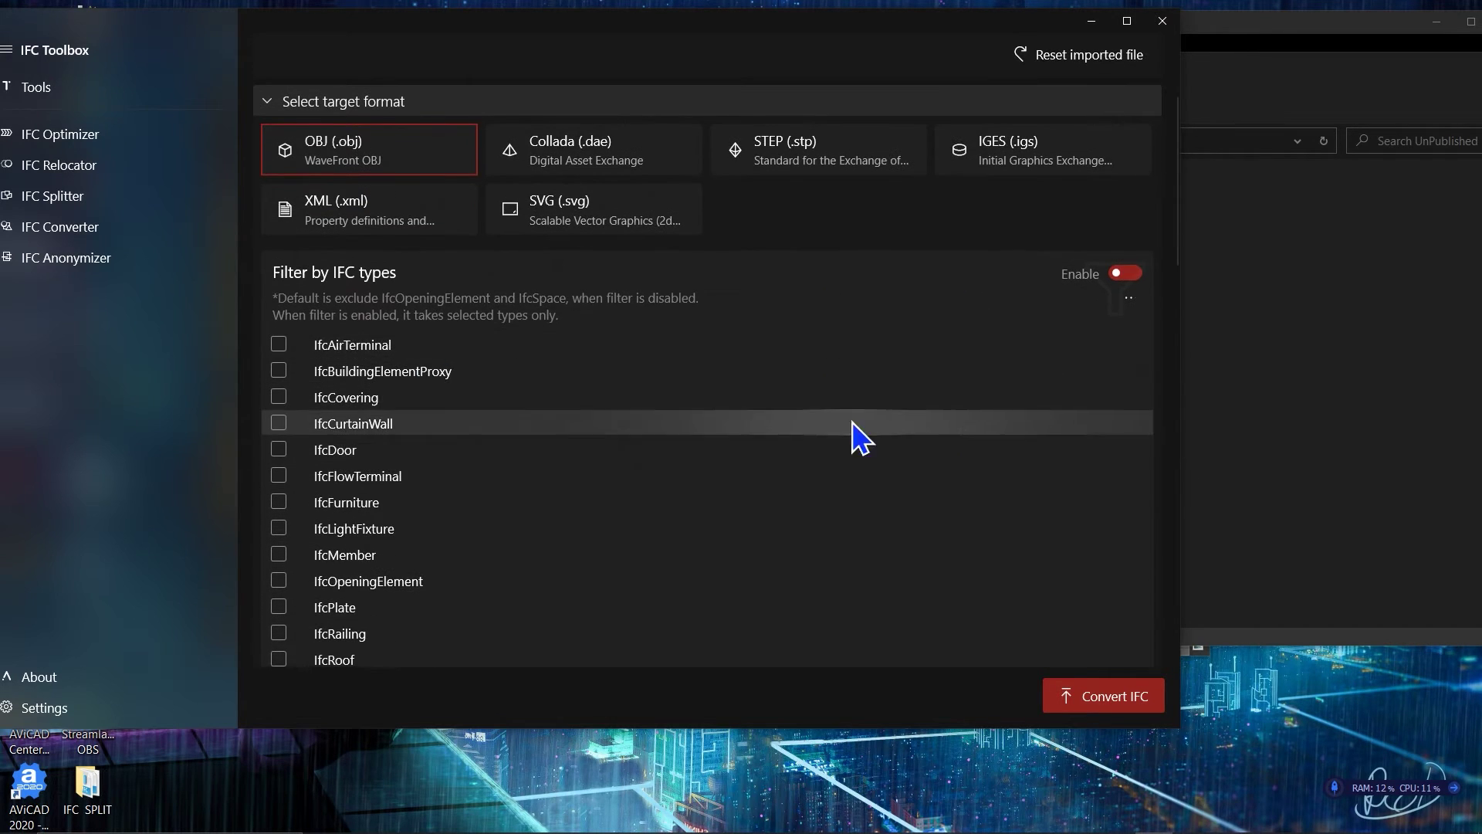
{"action": "scroll", "coordinate": [861, 438], "scroll_direction": "up", "scroll_amount": 3}
{"action": "left_click", "coordinate": [1125, 465]}
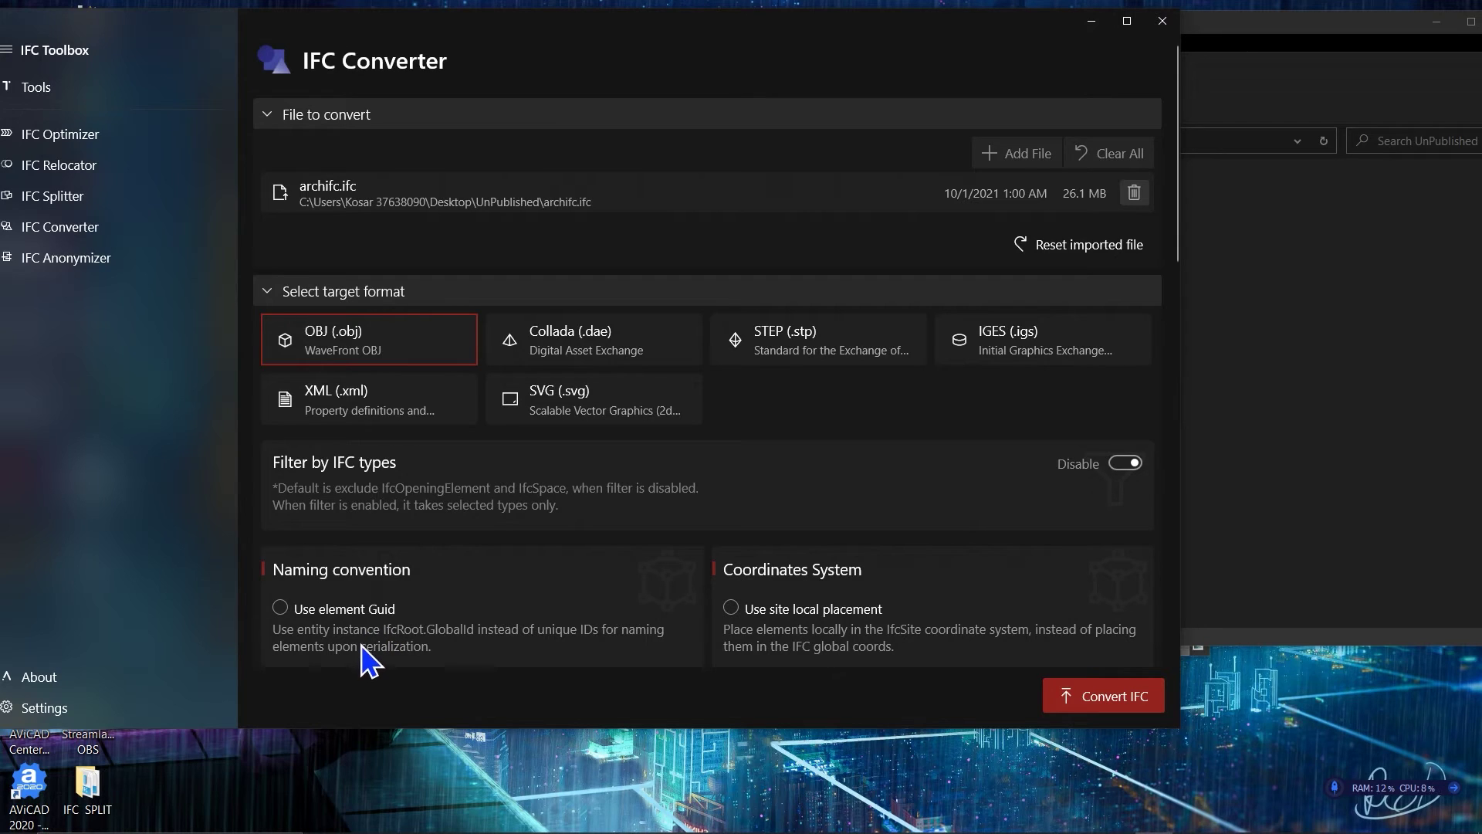
{"action": "left_click", "coordinate": [281, 606]}
{"action": "left_click", "coordinate": [1112, 707]}
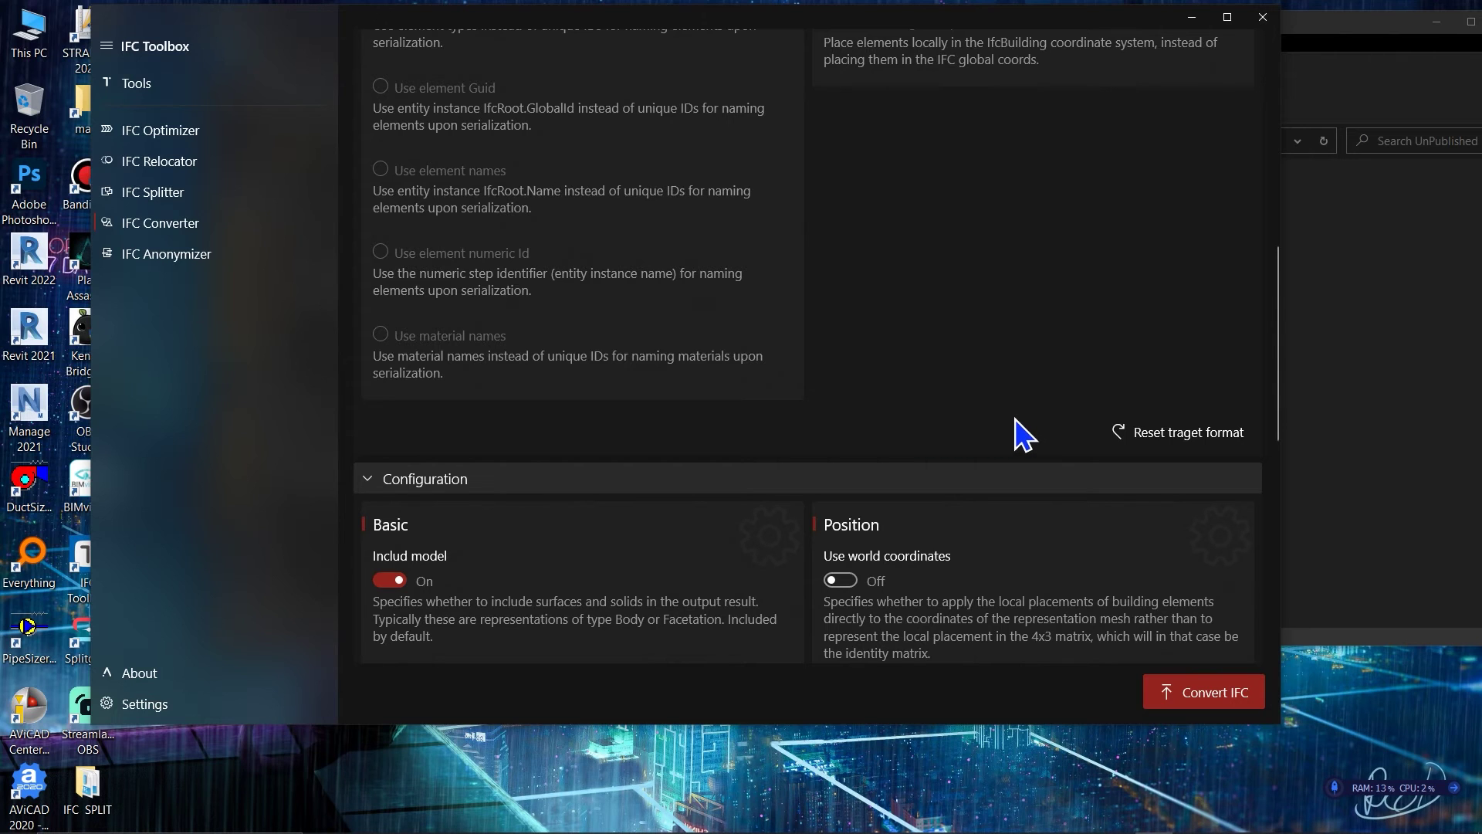
- Review the target formats and the naming and coordinate system options offered for Collada
{"action": "scroll", "coordinate": [1024, 436], "scroll_direction": "up", "scroll_amount": 10}
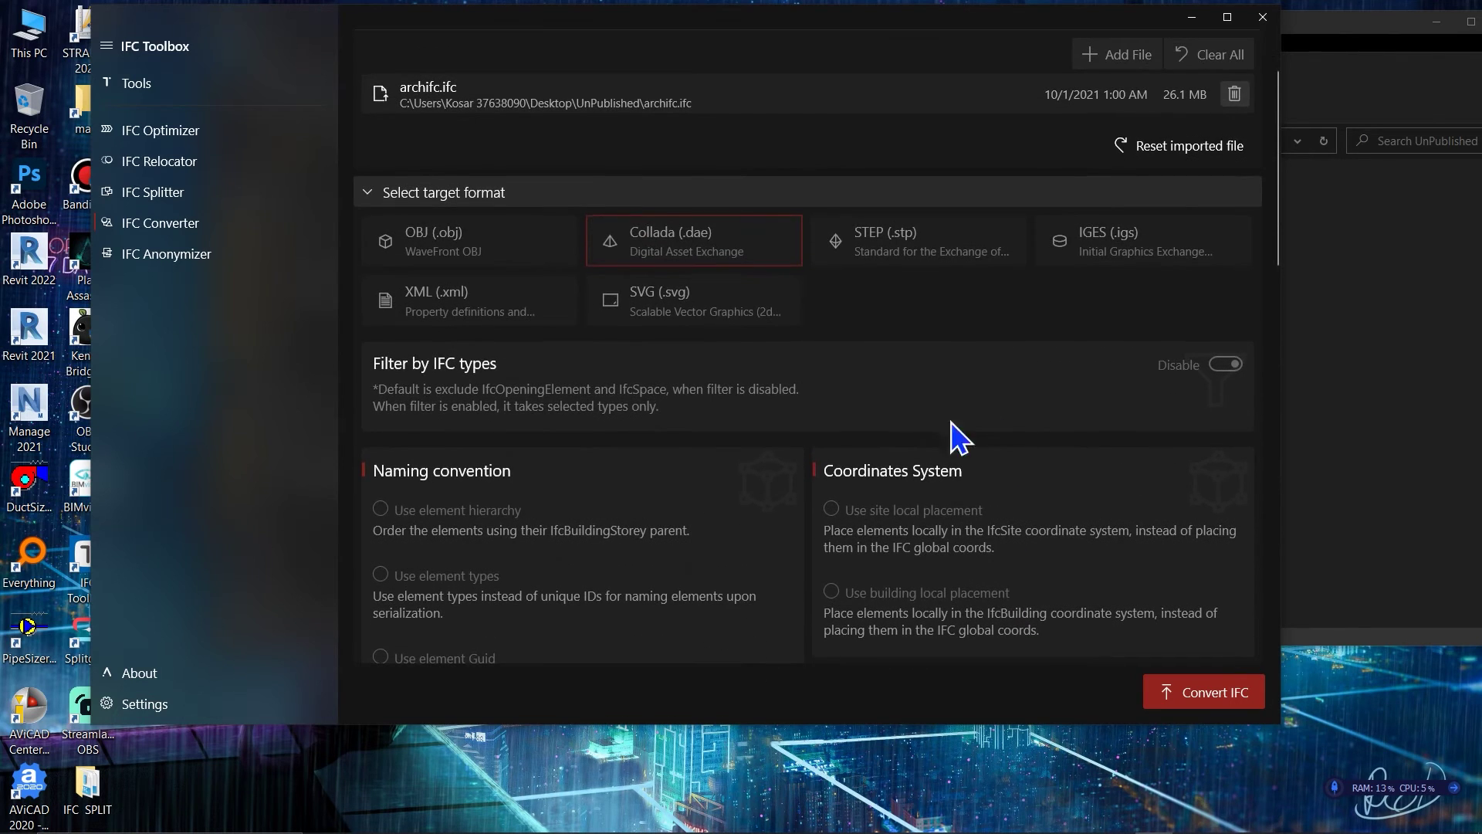
{"action": "scroll", "coordinate": [656, 230], "scroll_direction": "down", "scroll_amount": 1}
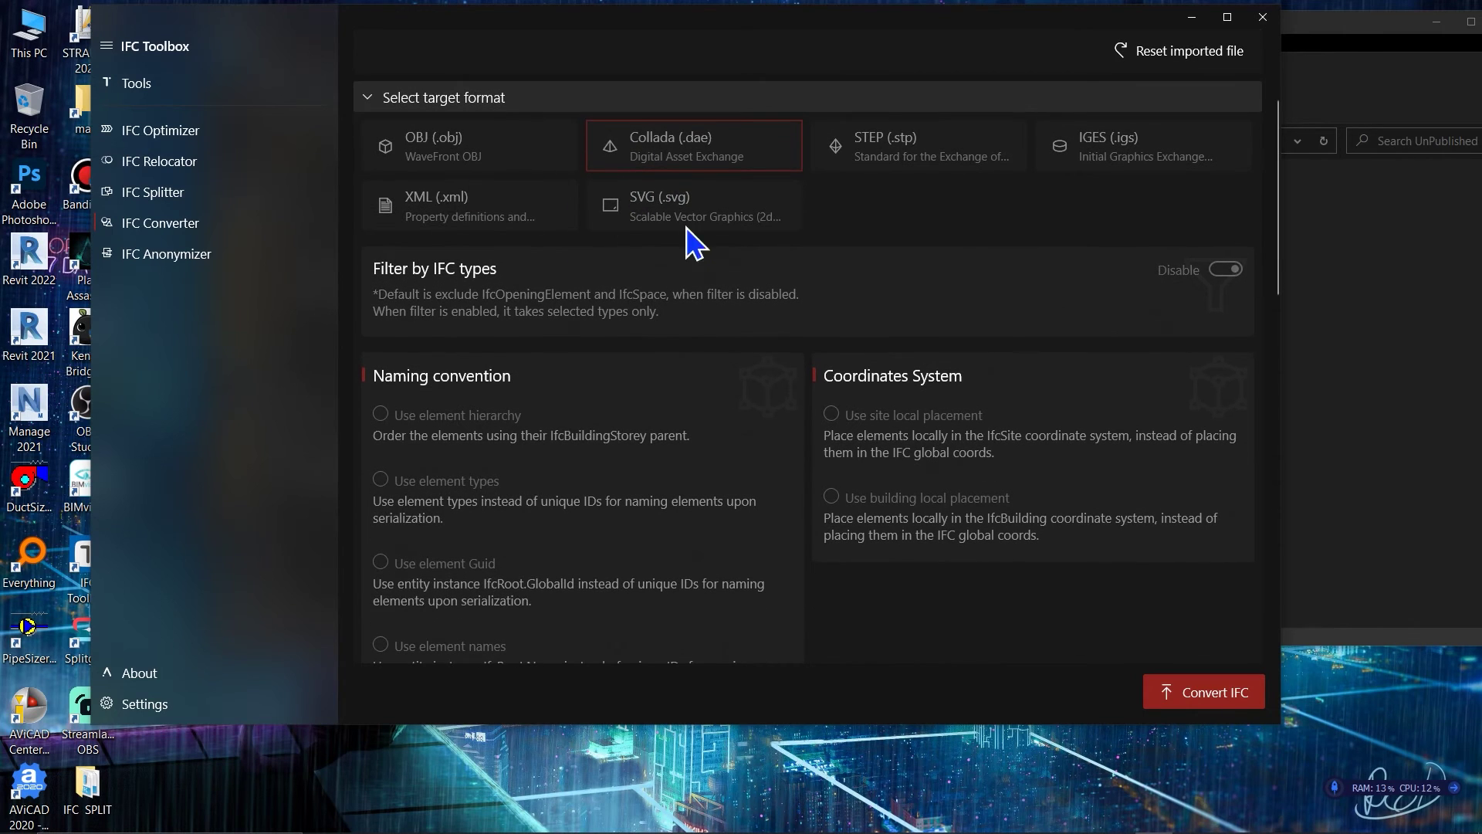